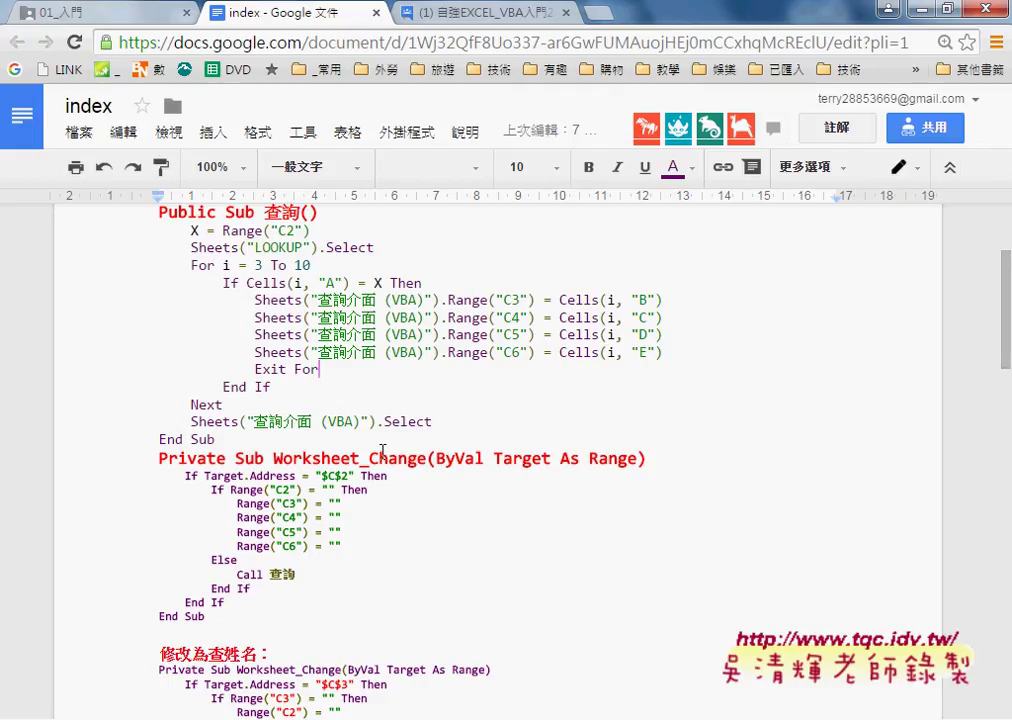
# Look over the Worksheet_Change code in the Google Docs notes, then switch to the 黑名單篩選_OK workbook.
pyautogui.click(207, 478)
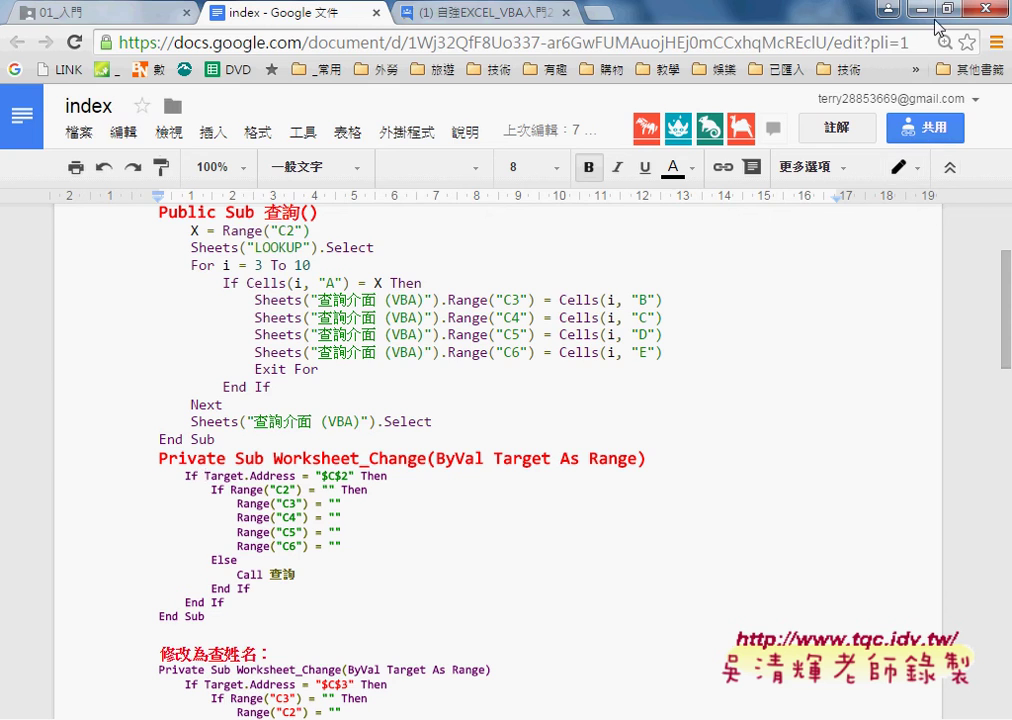
pyautogui.hotkey('alt', 'Tab')
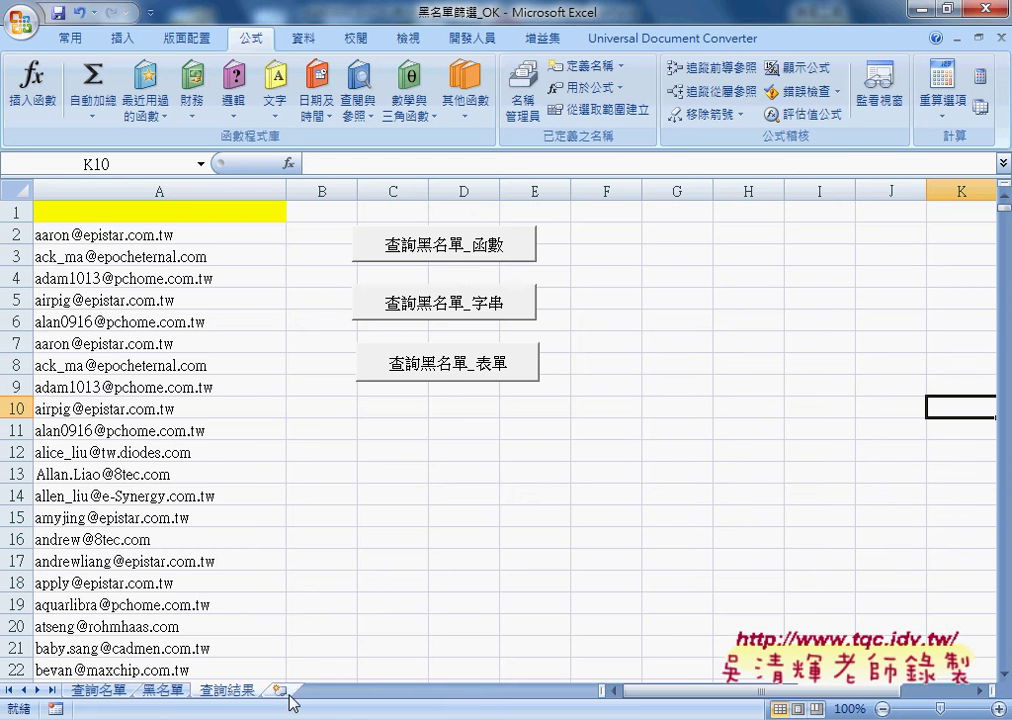
# Minimize 黑名單篩選_OK and bring the 5尋找與參照函數練習 workbook forward.
pyautogui.click(916, 10)
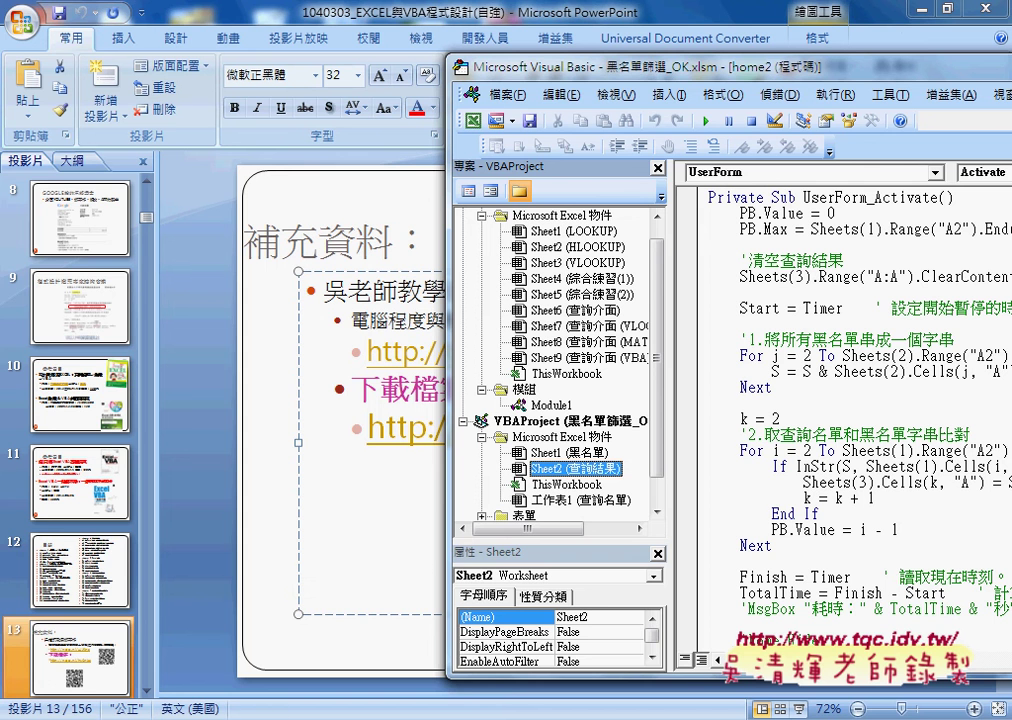
pyautogui.moveTo(390, 719)
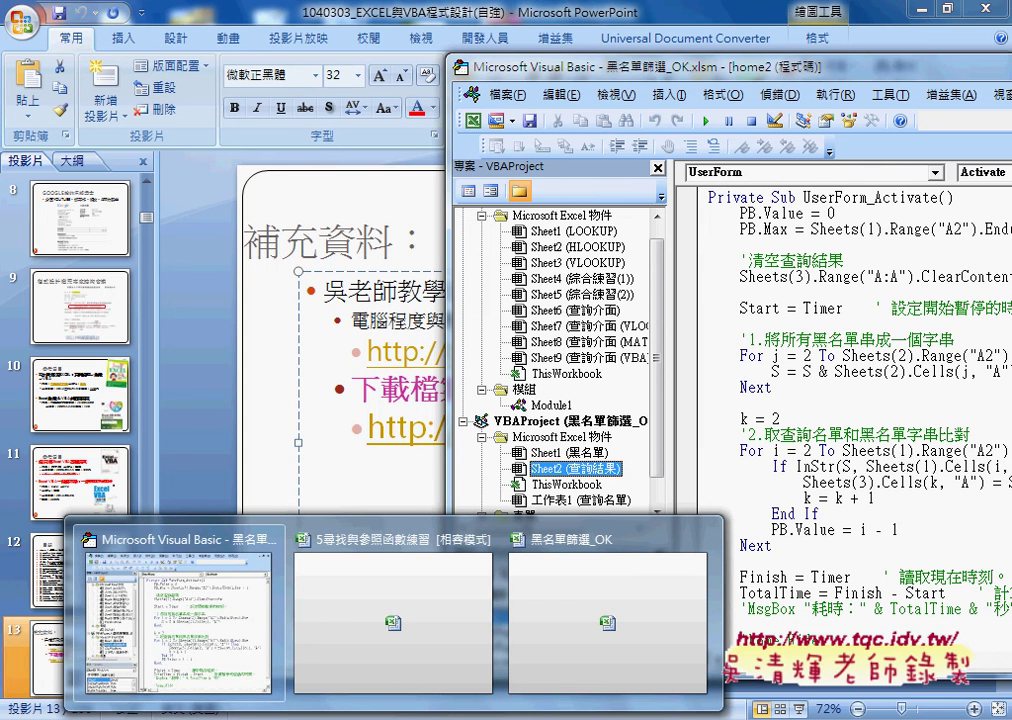
pyautogui.click(400, 612)
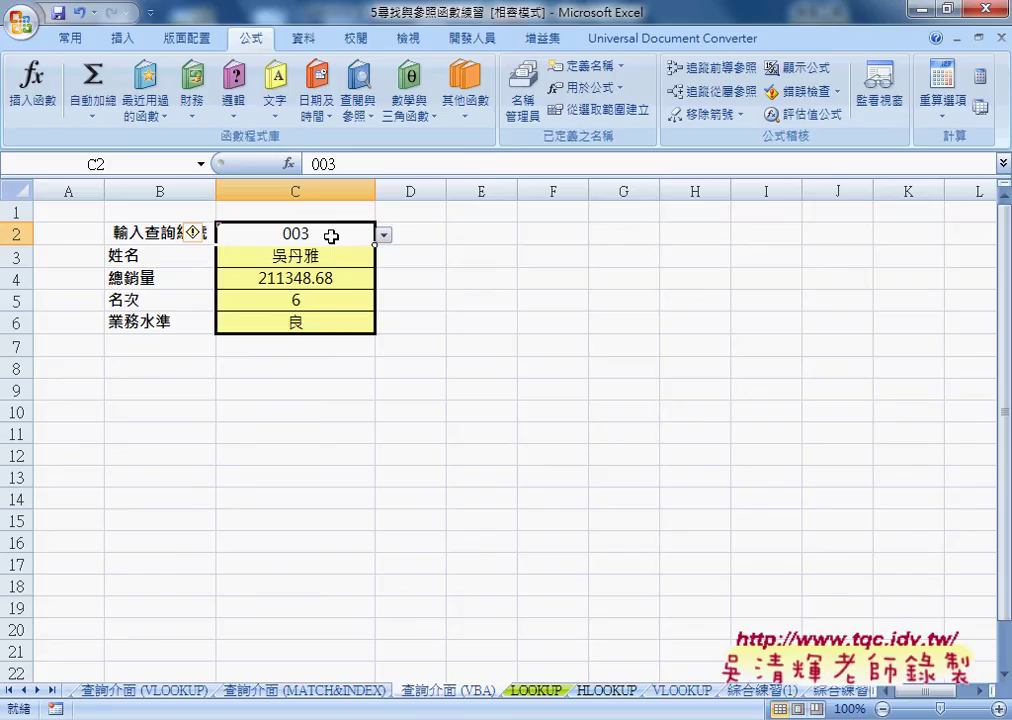
# Launch Visual Basic from the Developer tab and widen the Project Explorer to show Microsoft Excel 物件.
pyautogui.click(471, 38)
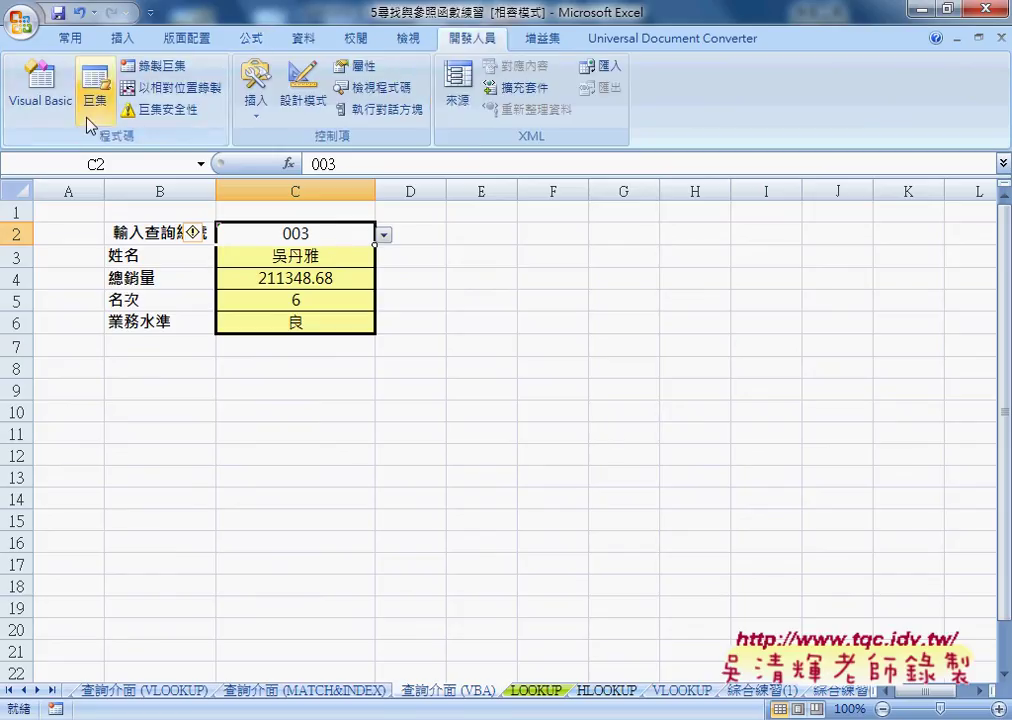
pyautogui.click(36, 95)
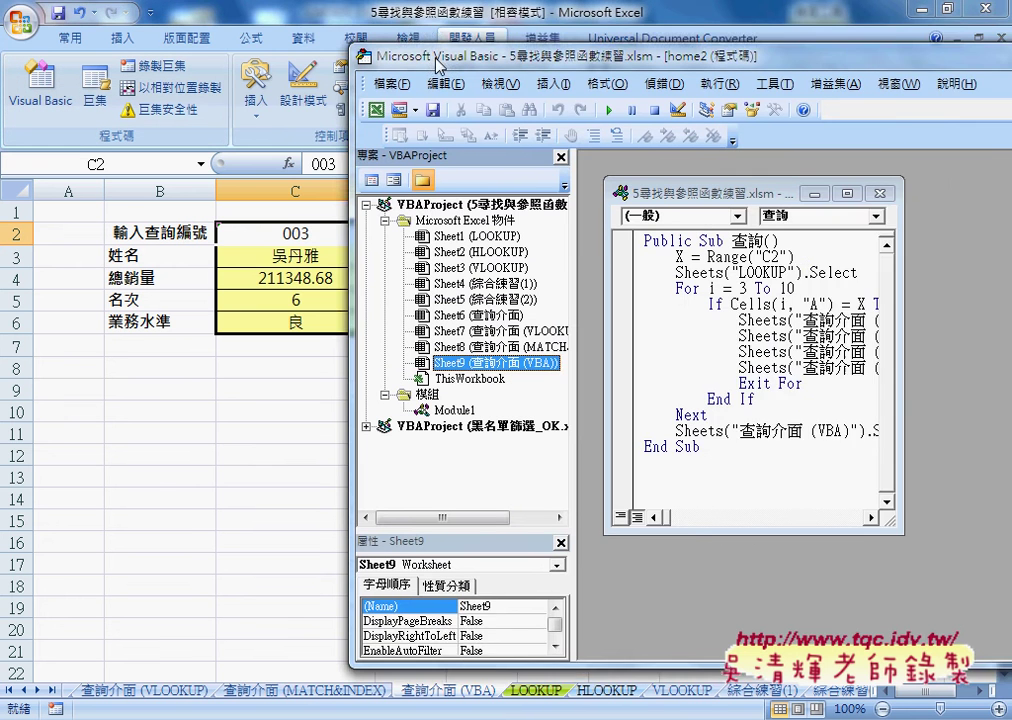
pyautogui.moveTo(437, 66); pyautogui.dragTo(285, 55)
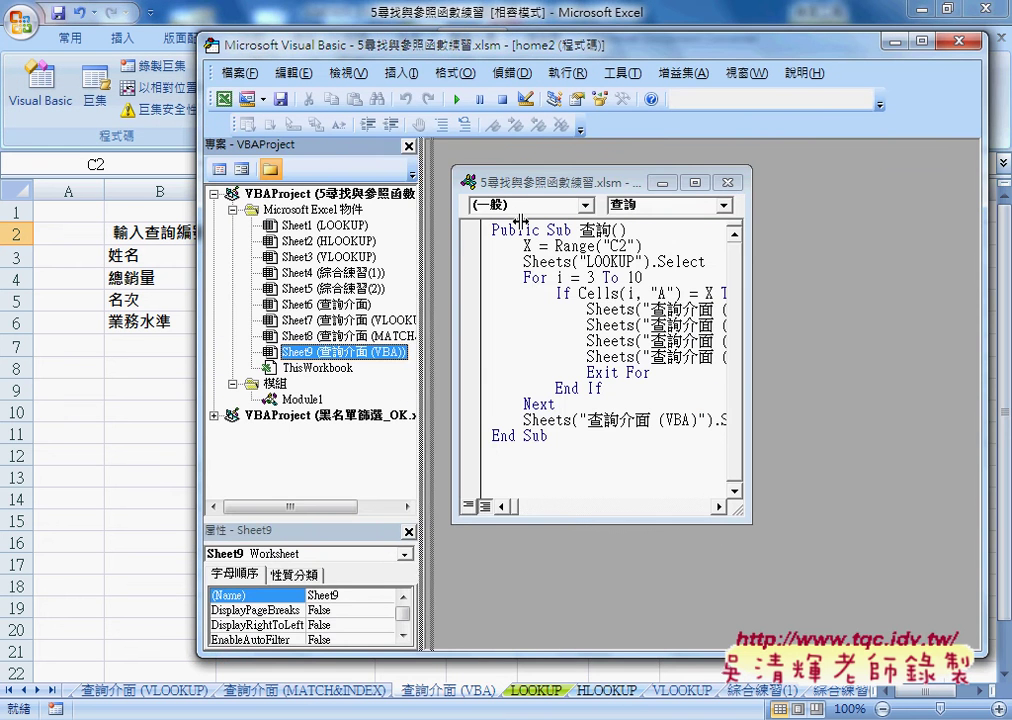
pyautogui.moveTo(521, 219); pyautogui.dragTo(518, 219)
pyautogui.click(300, 193)
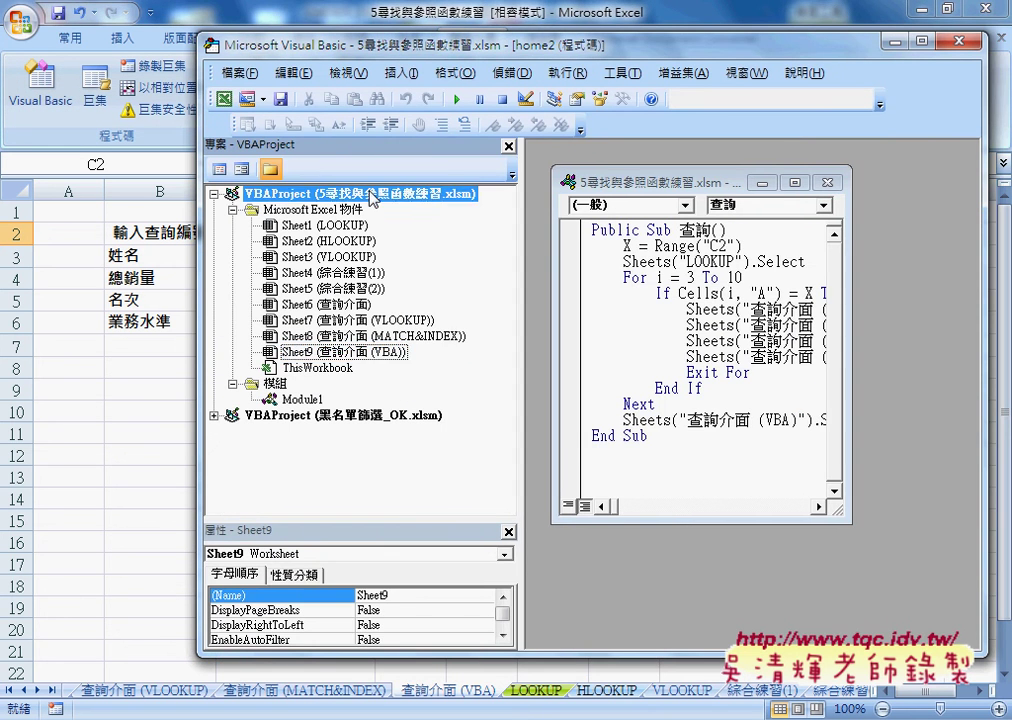
pyautogui.click(290, 211)
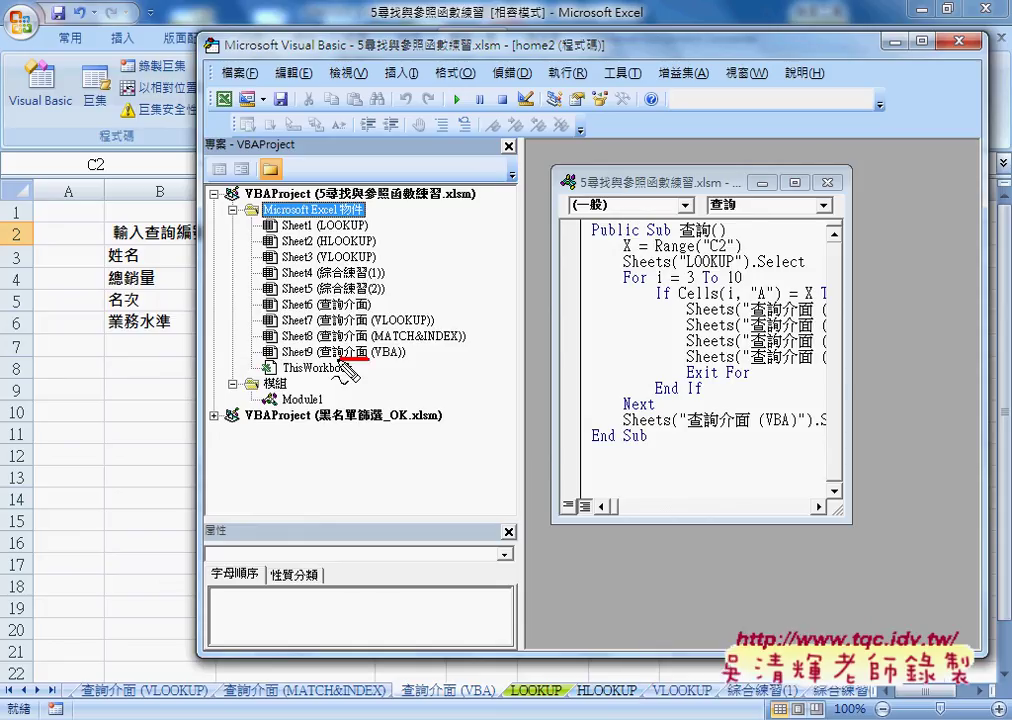
pyautogui.moveTo(369, 356)
pyautogui.mouseDown()
pyautogui.moveTo(268, 236)
pyautogui.moveTo(430, 352)
pyautogui.mouseUp()
pyautogui.moveTo(68, 703); pyautogui.dragTo(740, 685)
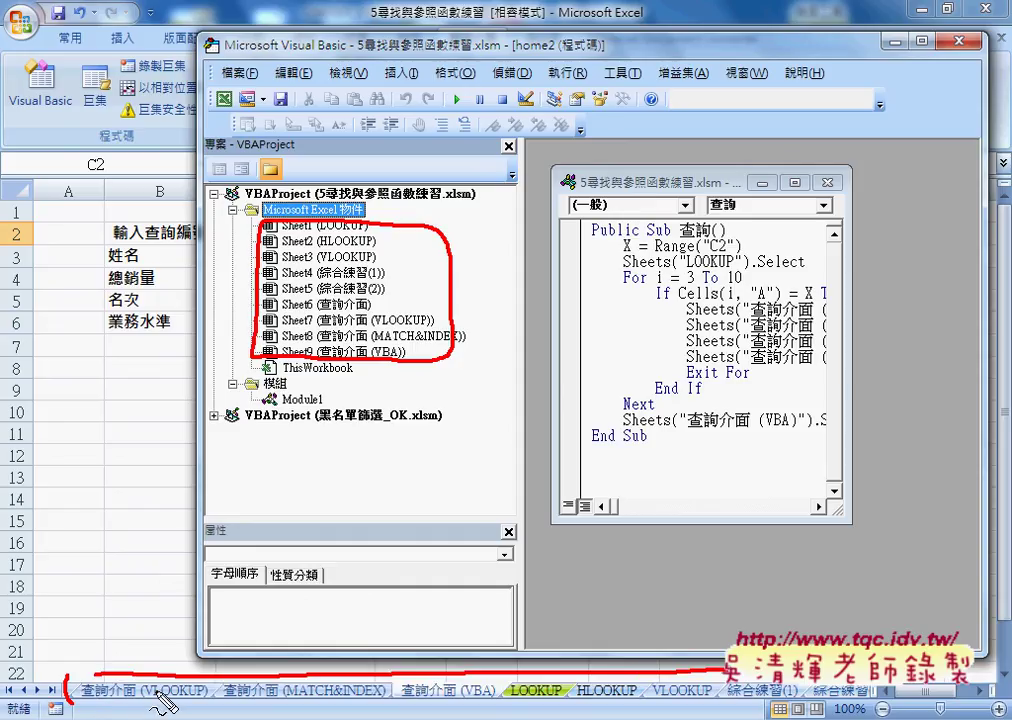
pyautogui.moveTo(75, 705)
pyautogui.mouseDown()
pyautogui.moveTo(575, 714)
pyautogui.moveTo(758, 684)
pyautogui.mouseUp()
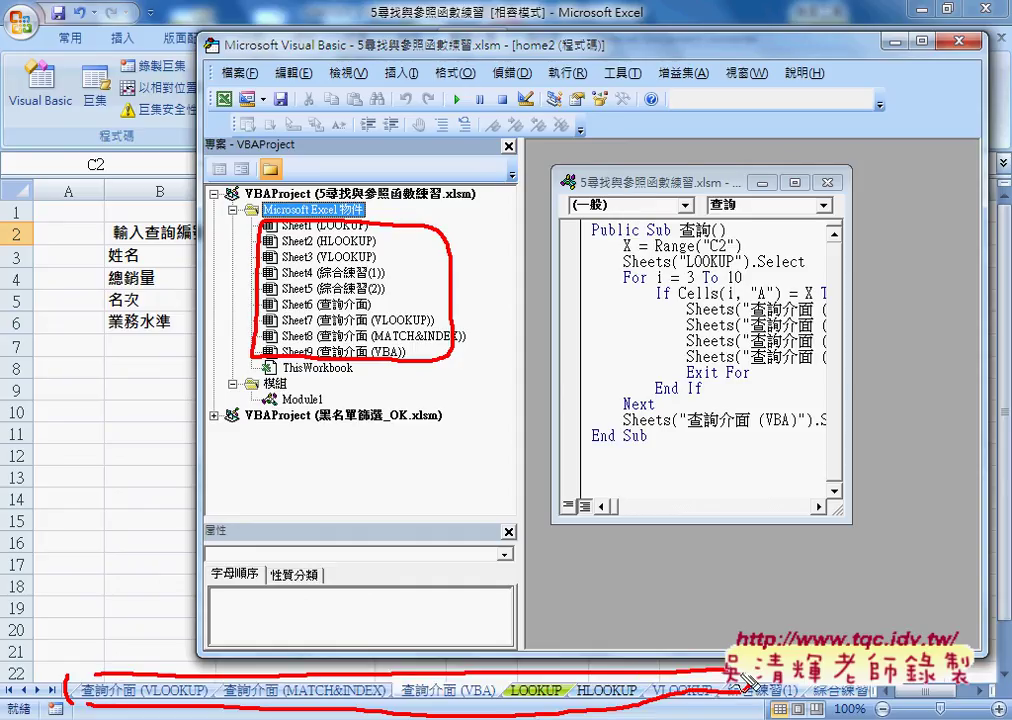
pyautogui.moveTo(70, 663); pyautogui.dragTo(234, 358)
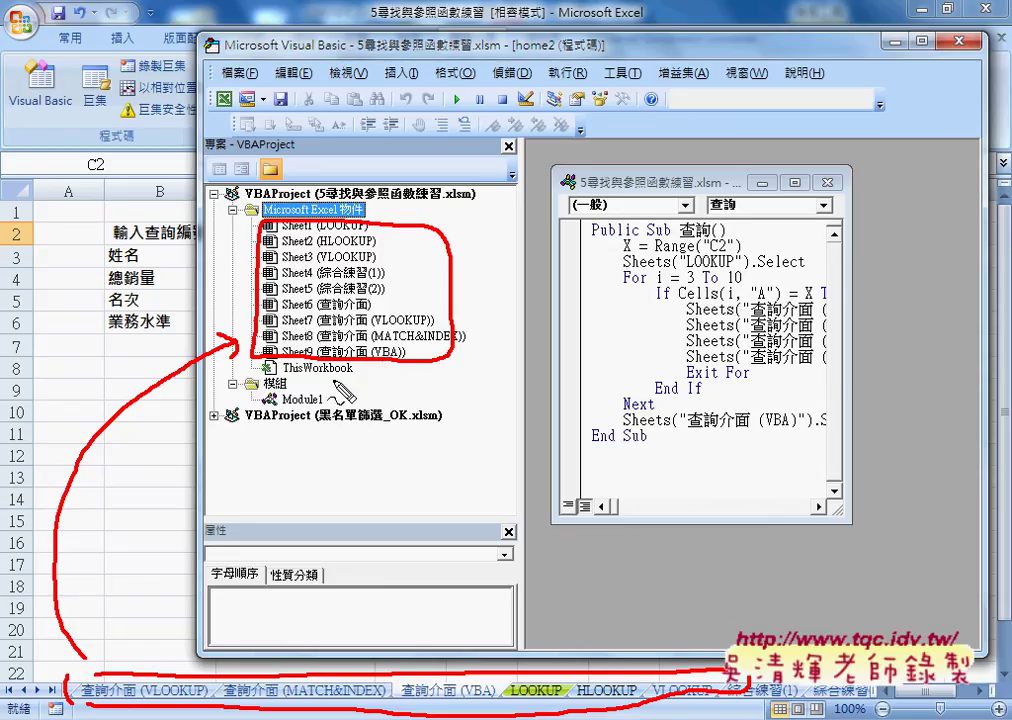
pyautogui.moveTo(358, 377)
pyautogui.mouseDown()
pyautogui.moveTo(283, 377)
pyautogui.moveTo(264, 366)
pyautogui.mouseUp()
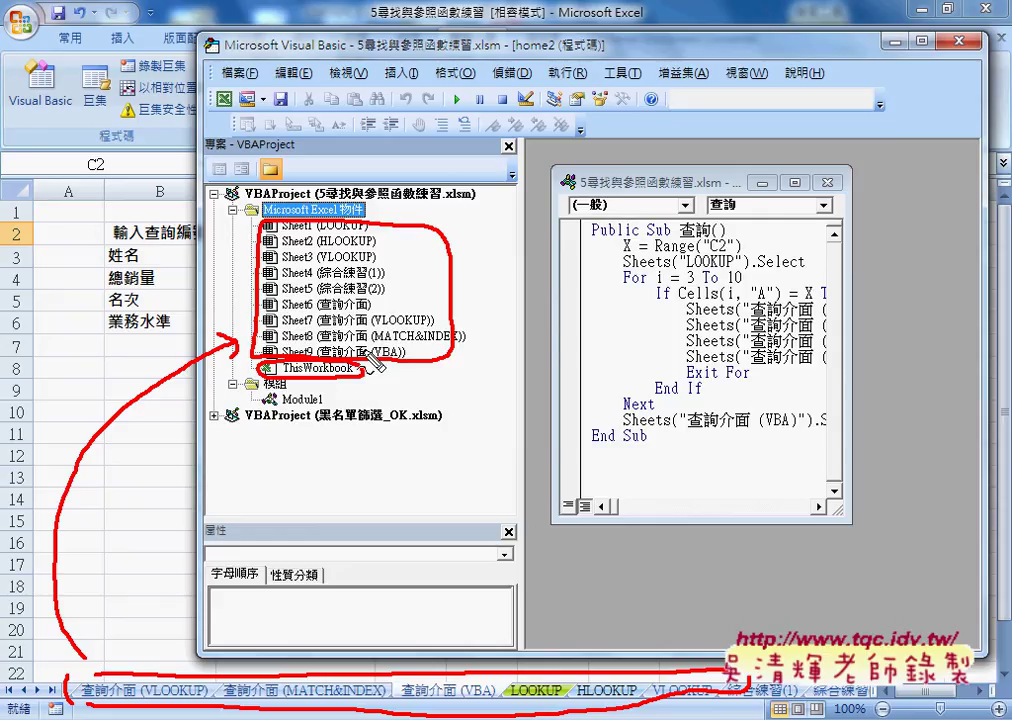
pyautogui.press('Escape')
# Open Sheet9's code module and create Worksheet event stubs through the Object and Procedure boxes.
pyautogui.click(365, 352)
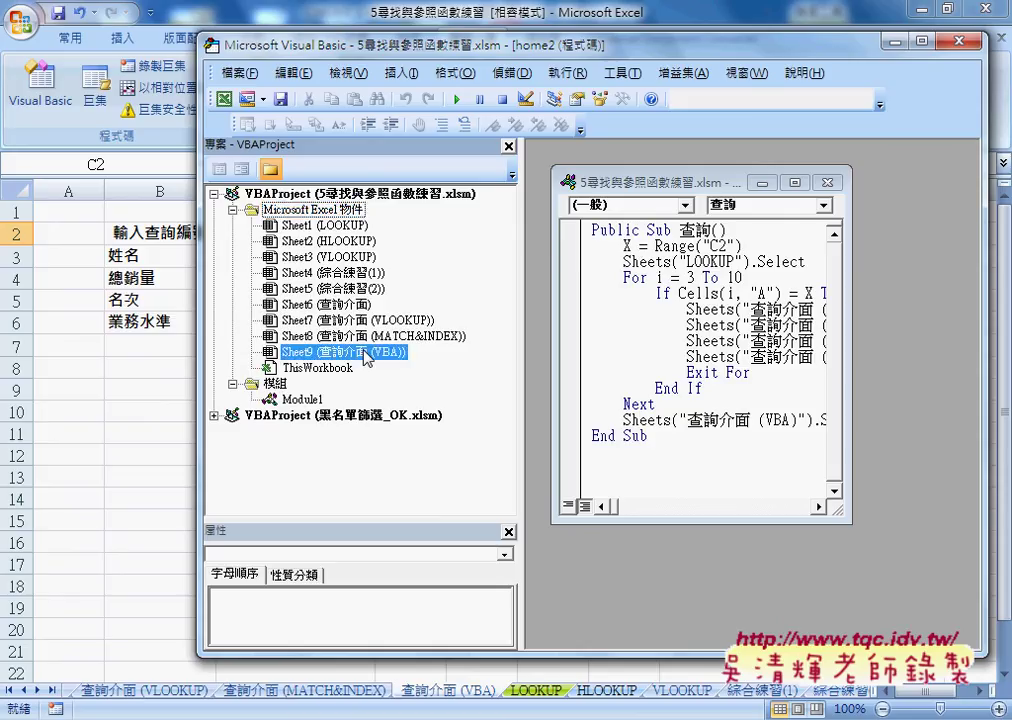
pyautogui.doubleClick(380, 352)
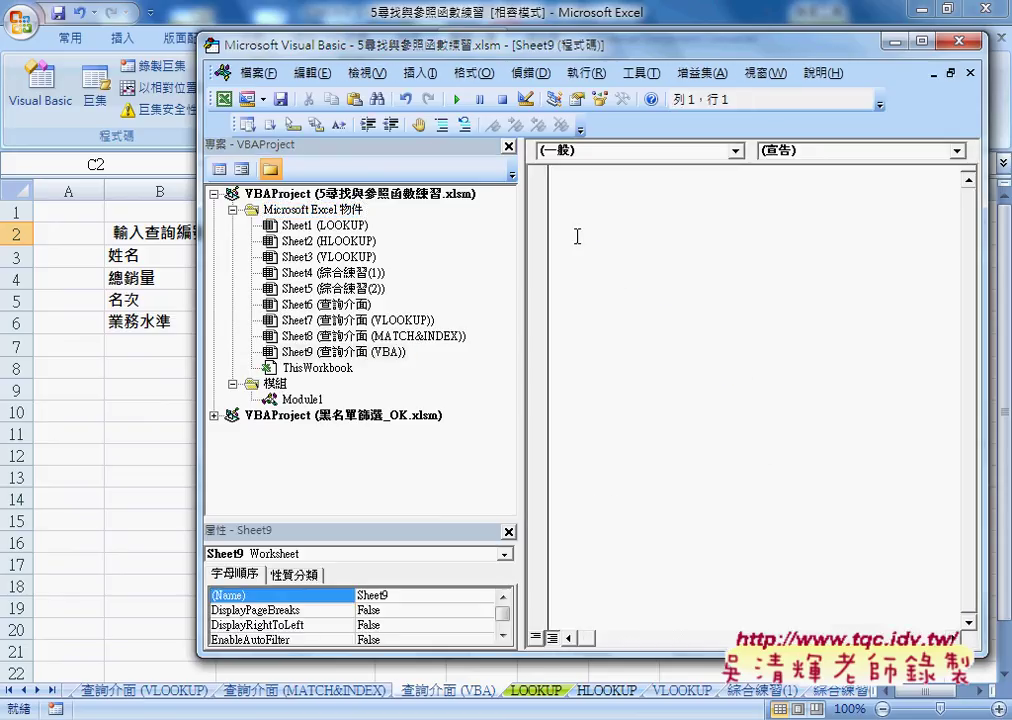
pyautogui.click(366, 353)
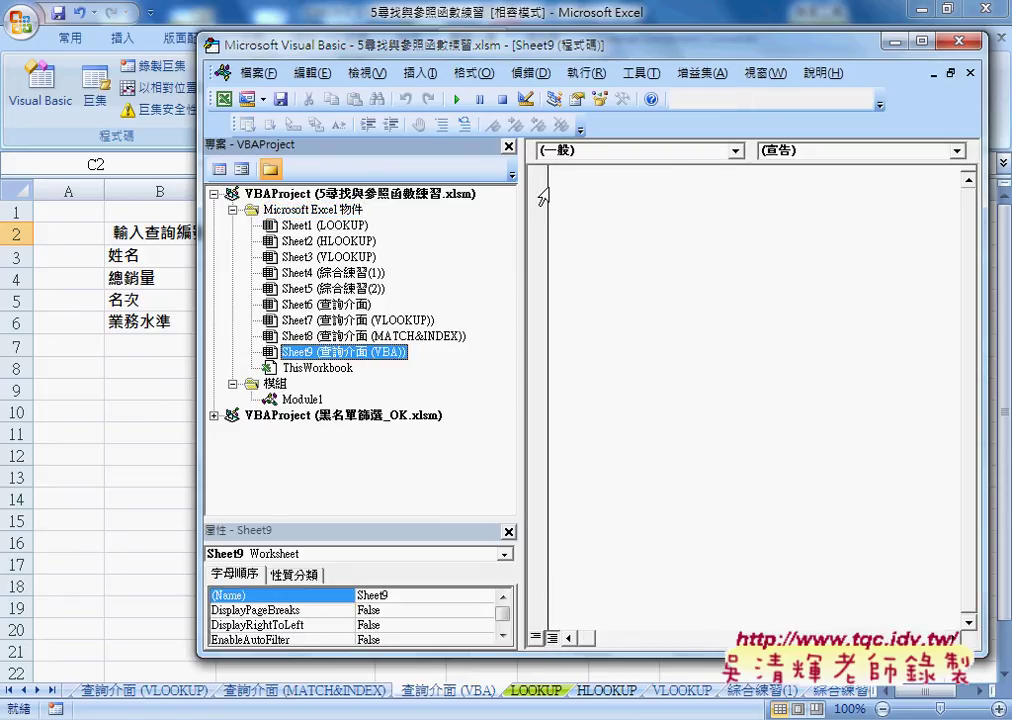
pyautogui.click(585, 150)
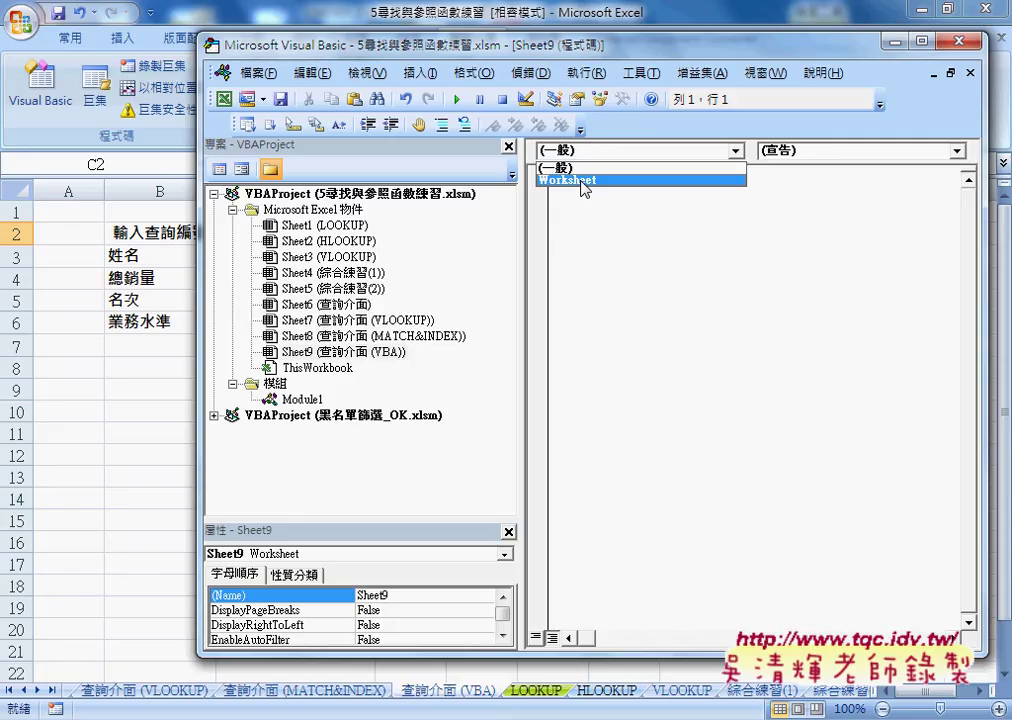
pyautogui.click(583, 181)
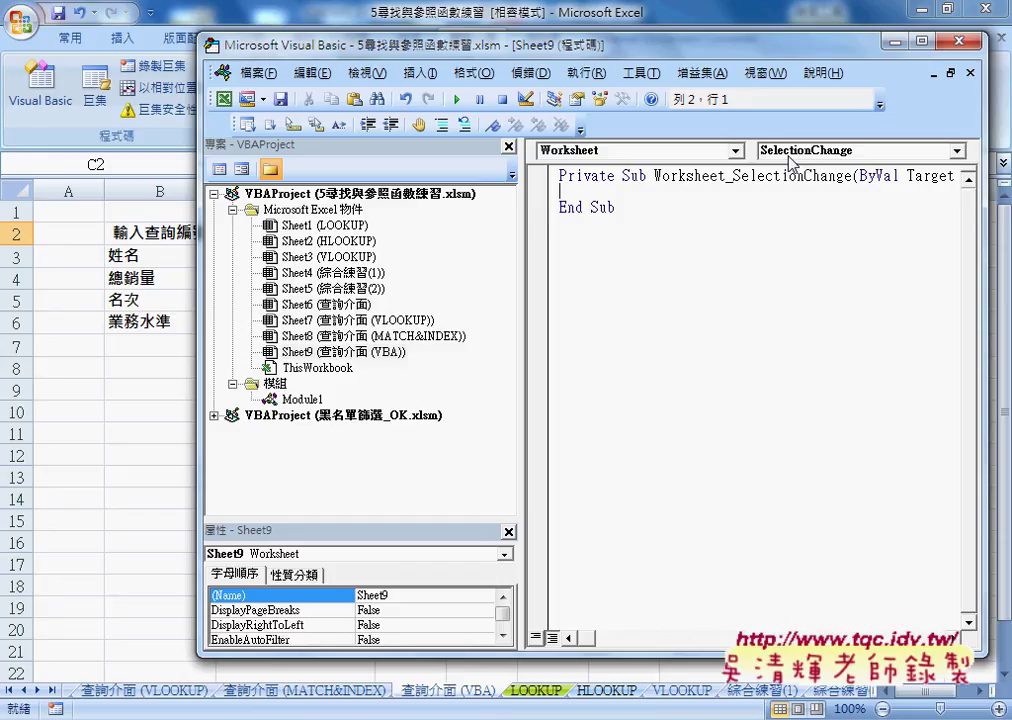
pyautogui.click(792, 155)
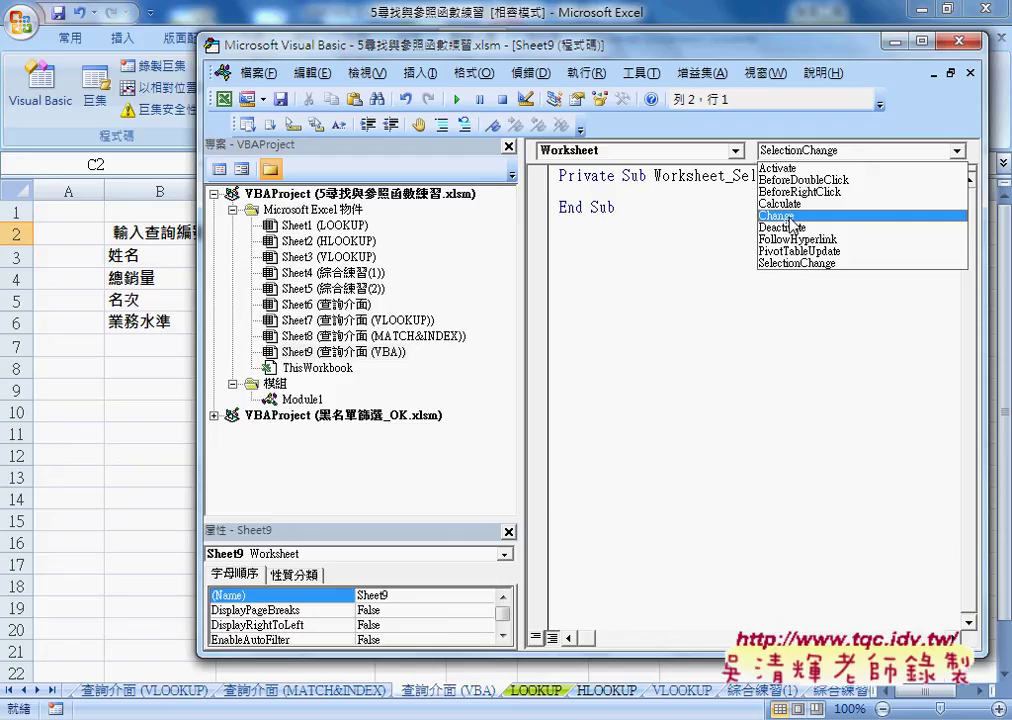
# Add Worksheet_Change, delete the SelectionChange stub, and place the caret inside the Change body.
pyautogui.click(791, 217)
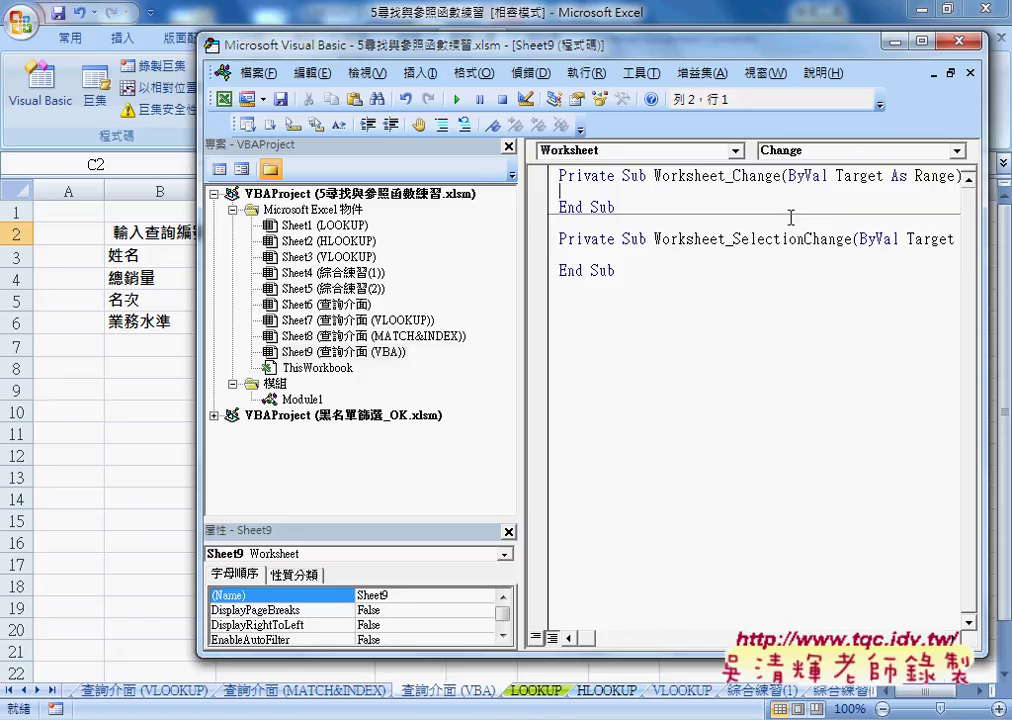
pyautogui.moveTo(745, 271); pyautogui.dragTo(557, 228)
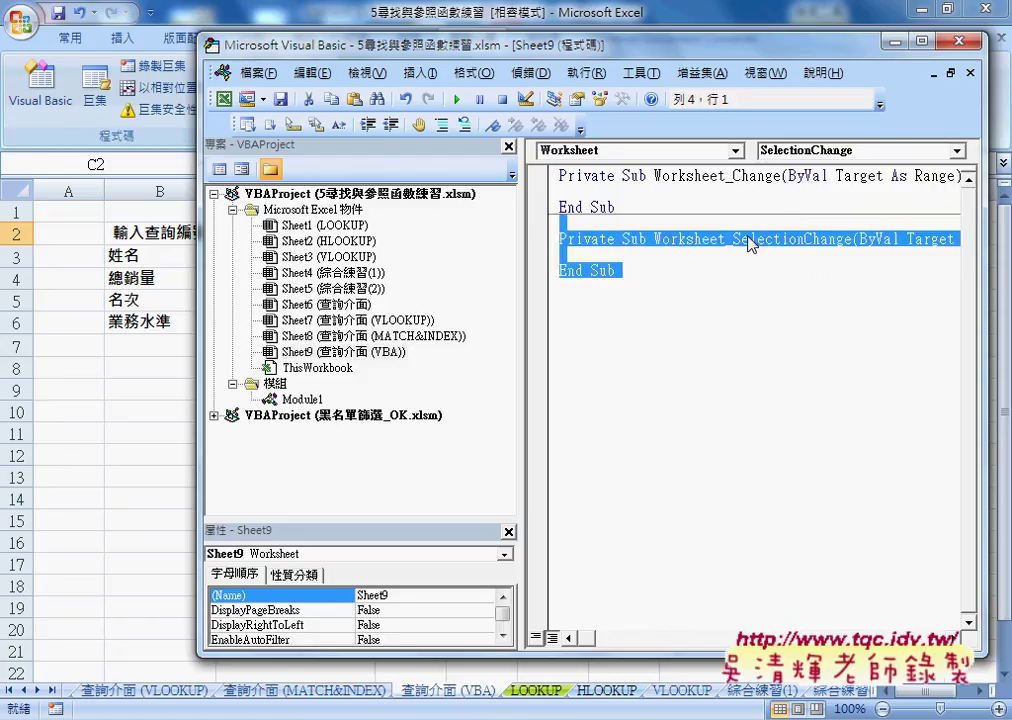
pyautogui.press('Delete')
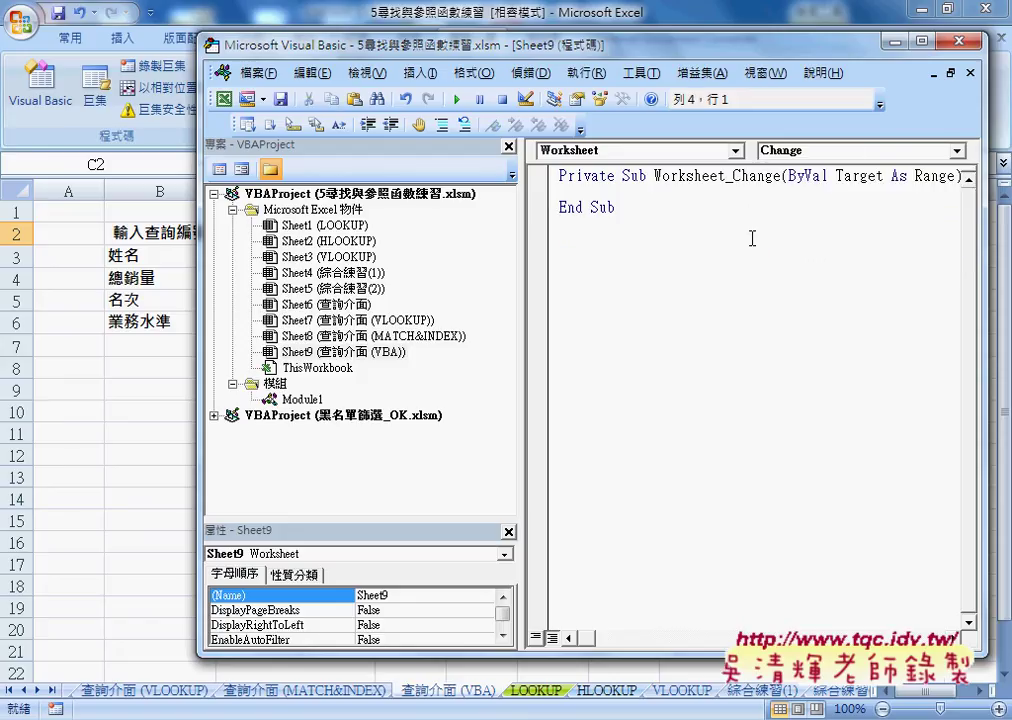
pyautogui.moveTo(522, 220); pyautogui.dragTo(389, 221)
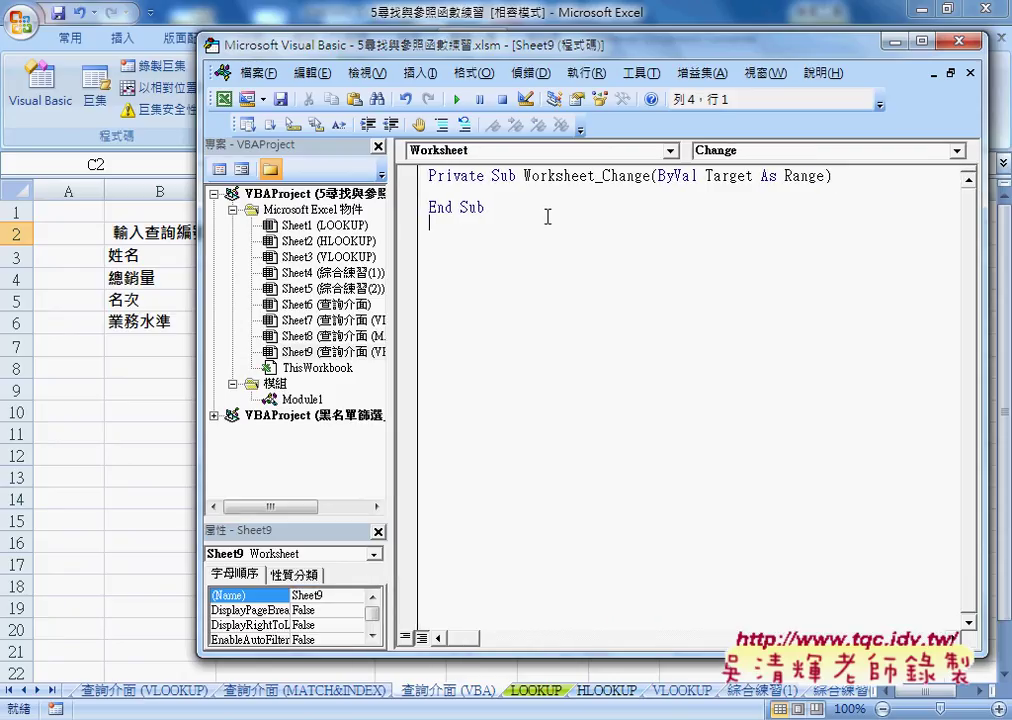
pyautogui.moveTo(707, 176); pyautogui.dragTo(752, 178)
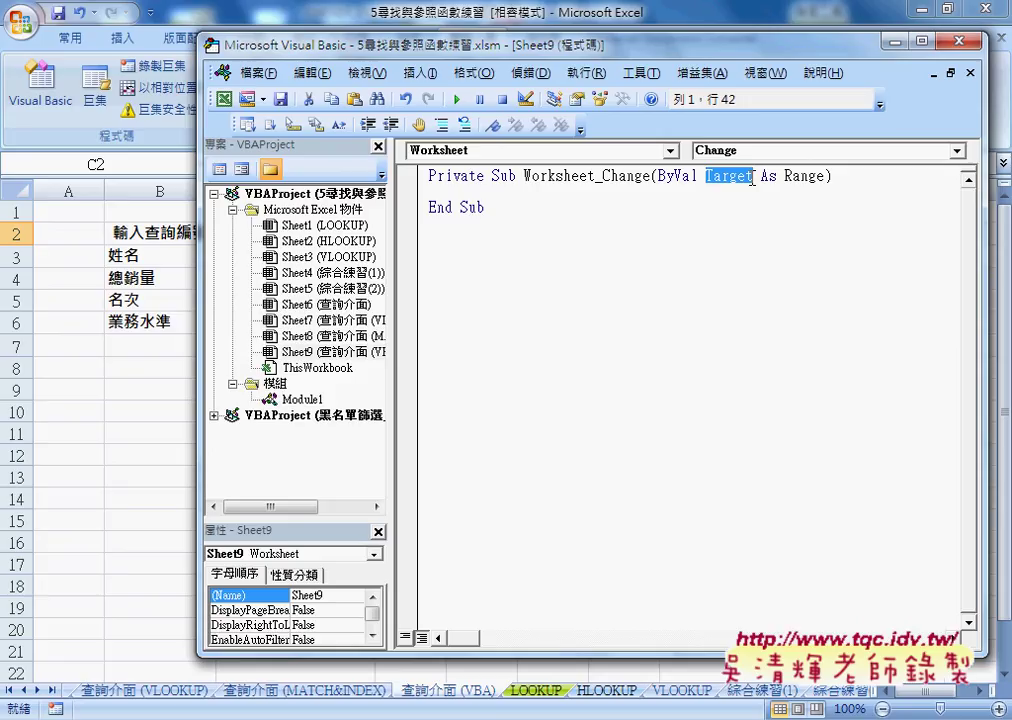
pyautogui.moveTo(785, 176); pyautogui.dragTo(822, 179)
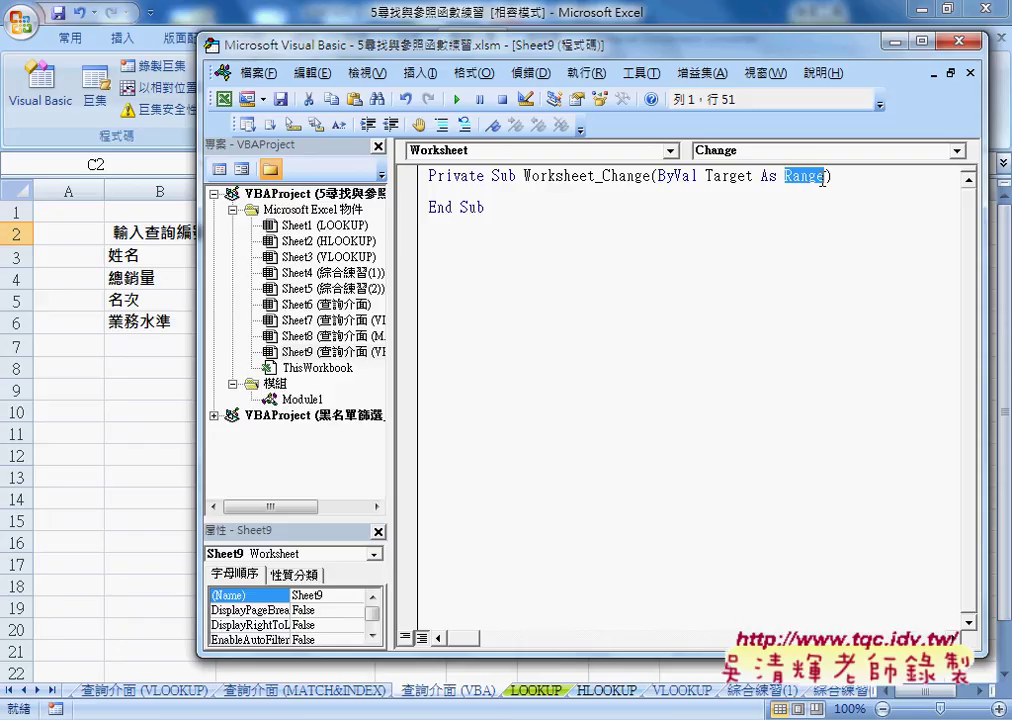
pyautogui.click(686, 193)
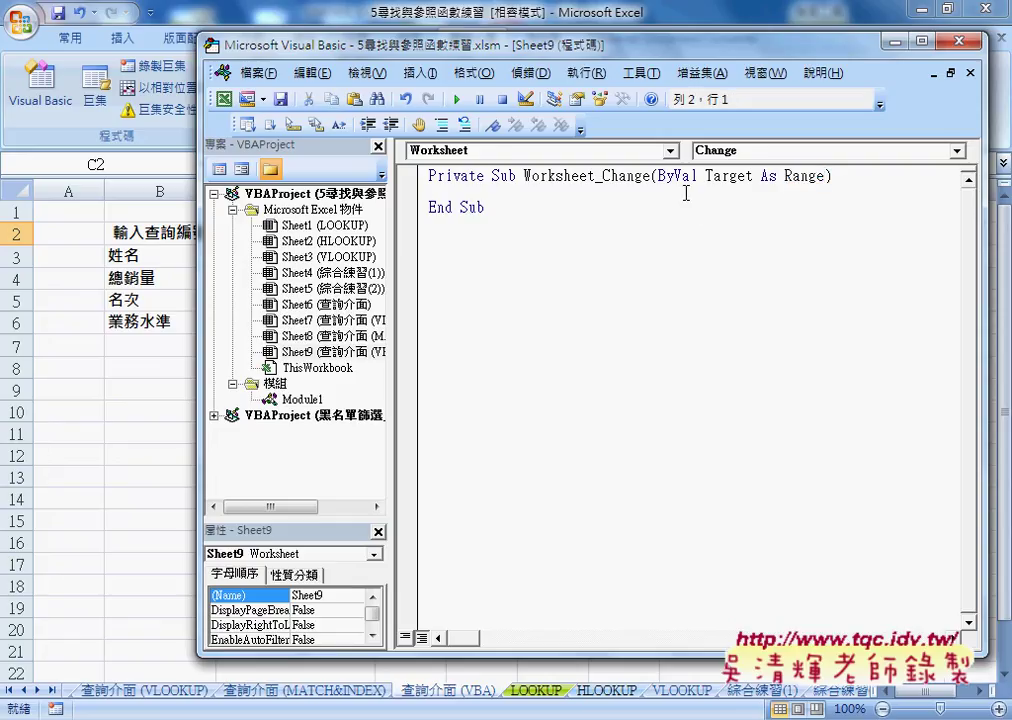
# Draft the condition as If Target.Address = Range("C3").Address Then.
pyautogui.press('Tab')
pyautogui.write('ㄞ')
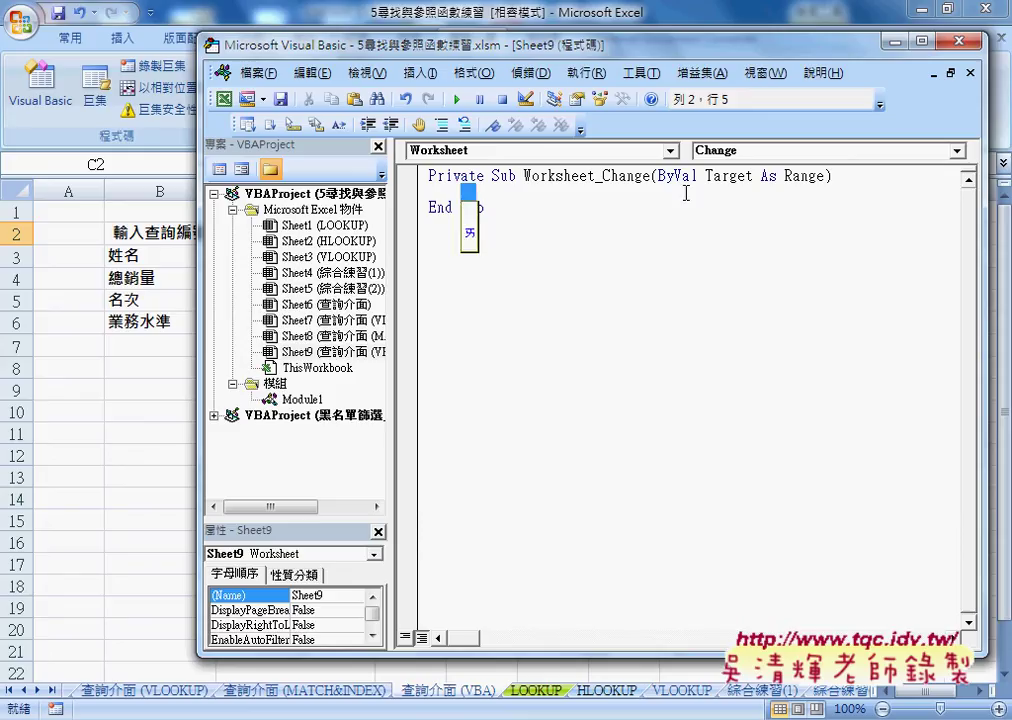
pyautogui.write('ㄈ')
pyautogui.write('3')
pyautogui.press('Escape')
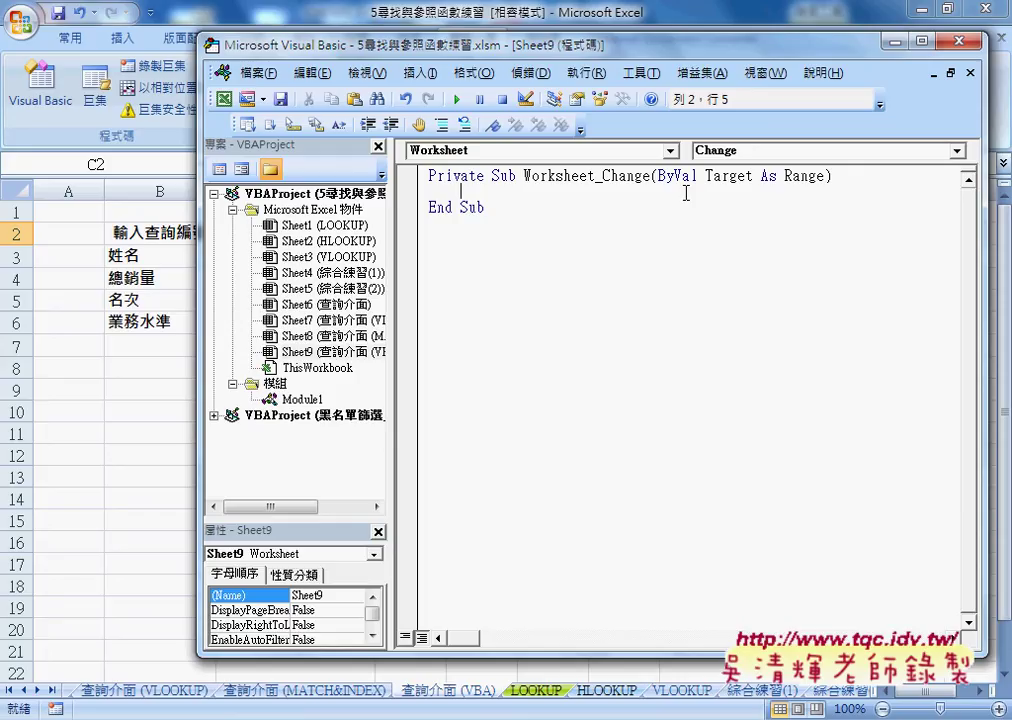
pyautogui.write('if ')
pyautogui.write('t')
pyautogui.write('arget')
pyautogui.write('=""')
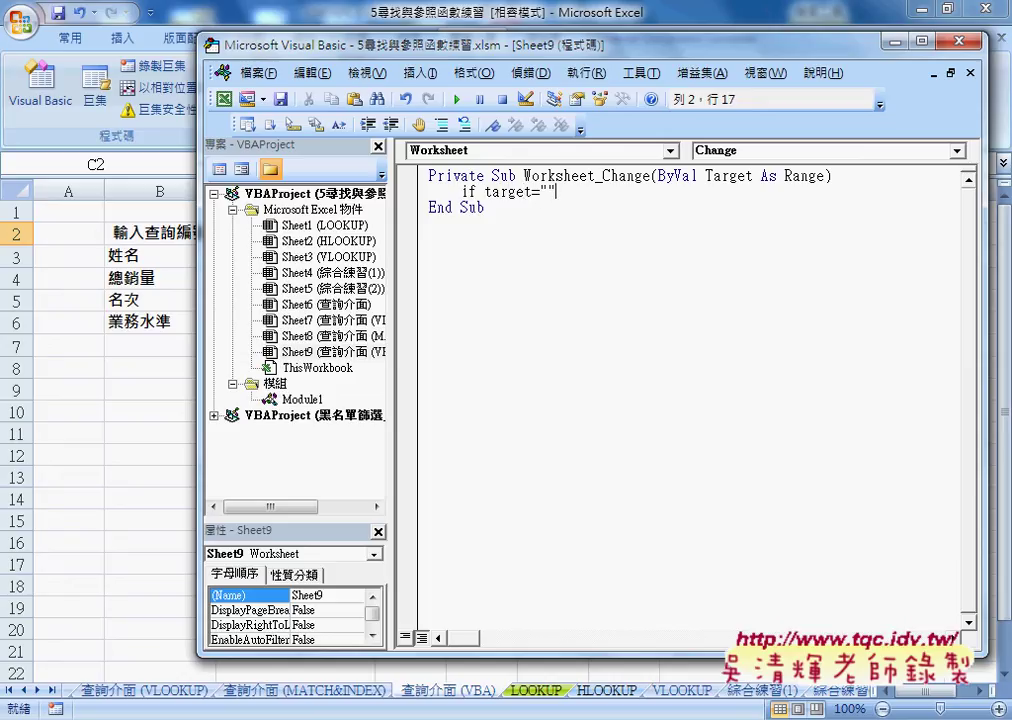
pyautogui.press('Left')
pyautogui.press('BackSpace')
pyautogui.press('BackSpace')
pyautogui.press('BackSpace')
pyautogui.write('t')
pyautogui.write('.')
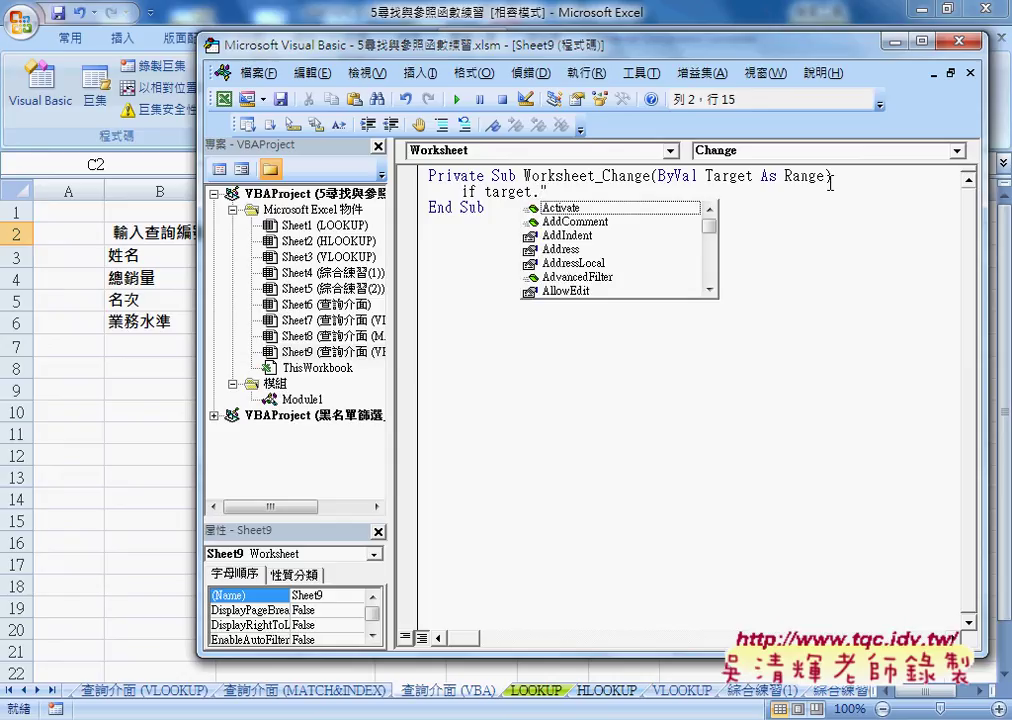
pyautogui.press('Down')
pyautogui.press('Down')
pyautogui.press('Down')
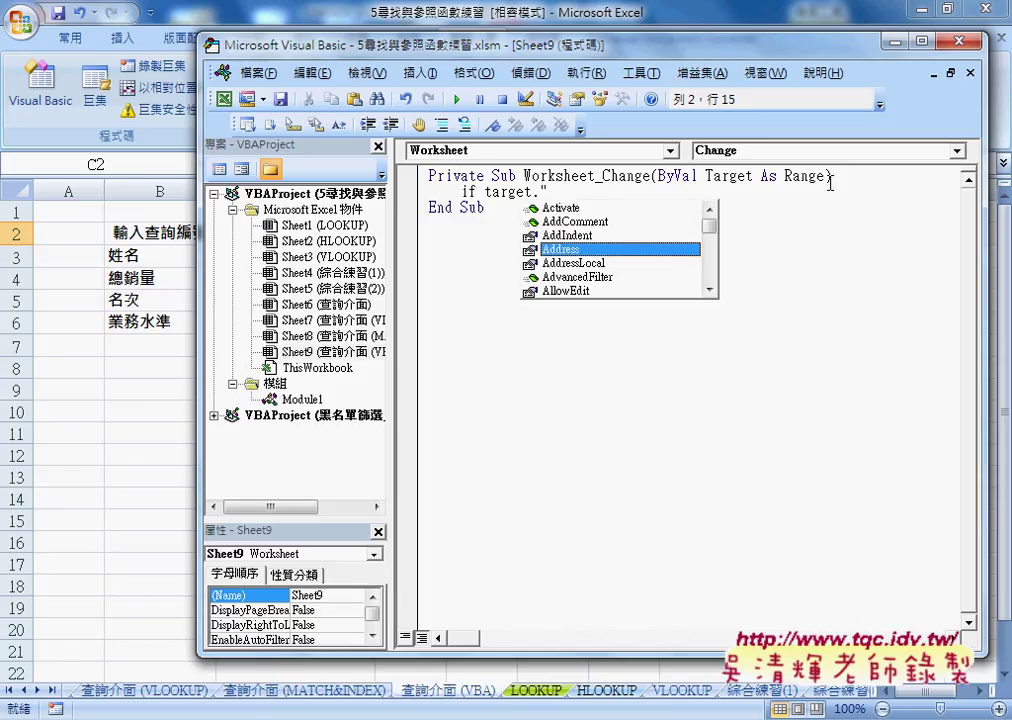
pyautogui.press('BackSpace')
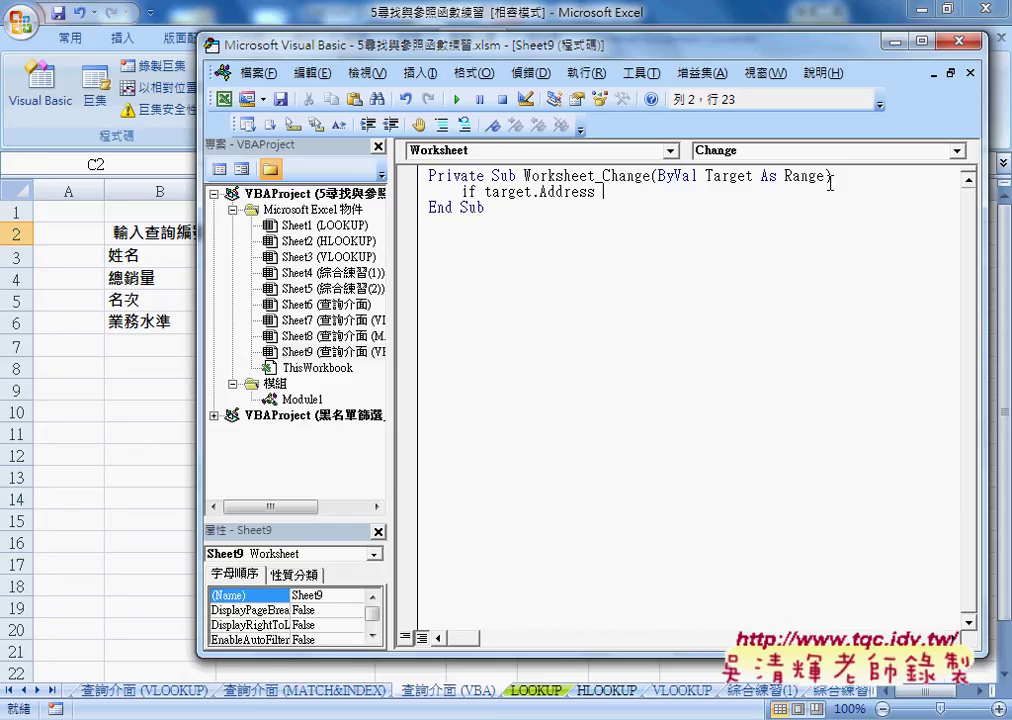
pyautogui.write('=r')
pyautogui.write('ange')
pyautogui.write('("')
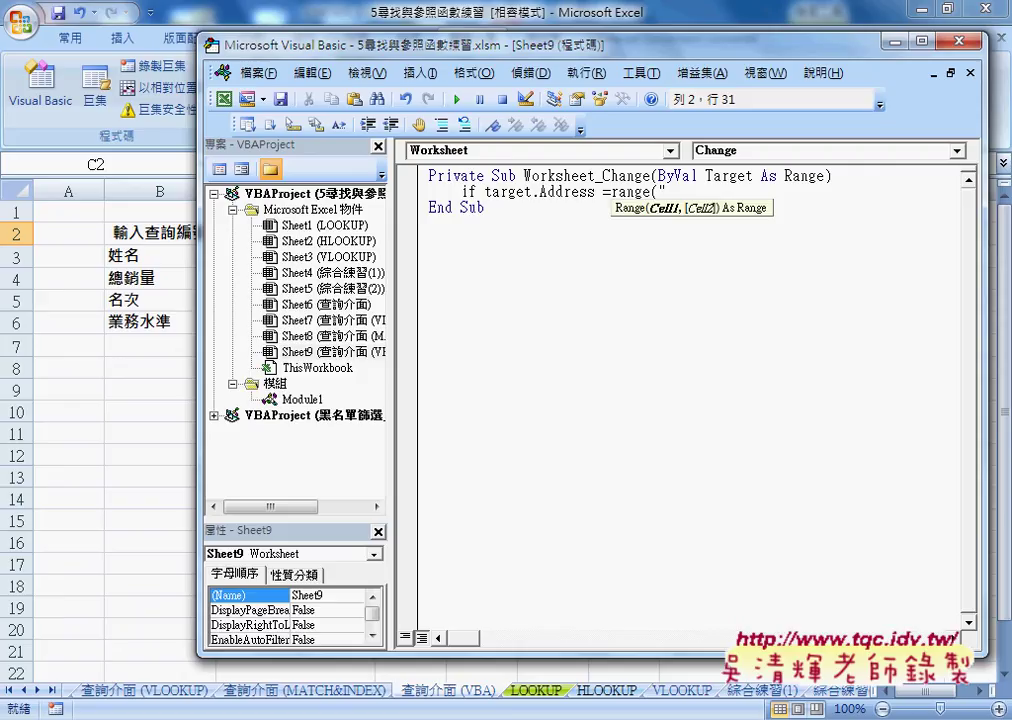
pyautogui.write('C3')
pyautogui.write('"')
pyautogui.write(').')
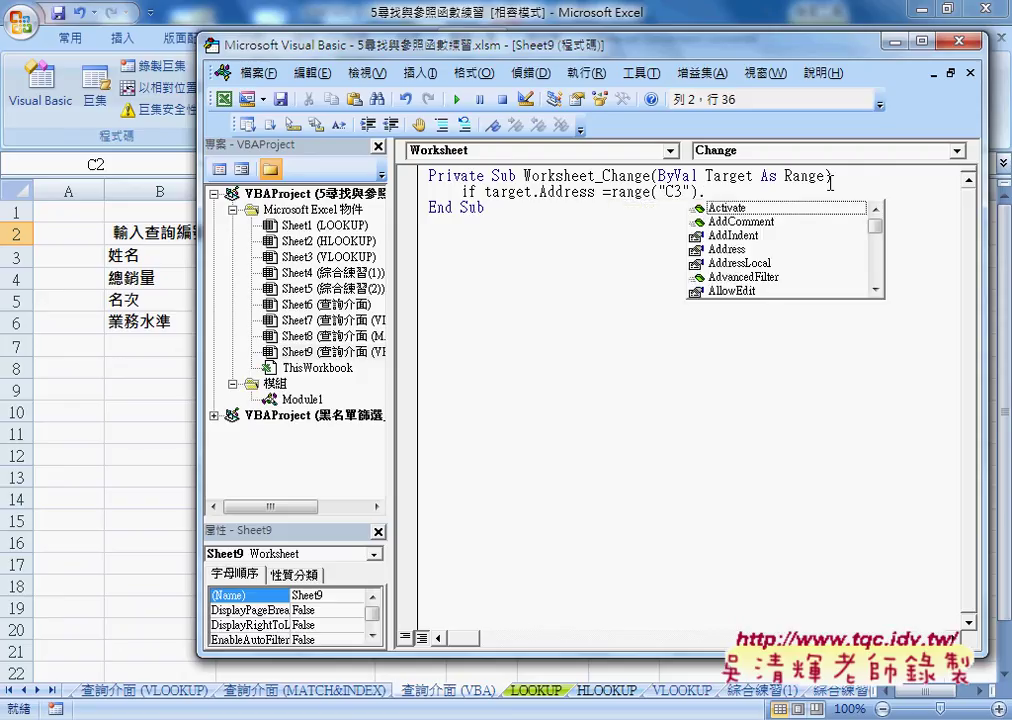
pyautogui.write('a')
pyautogui.press('Down')
pyautogui.press('Down')
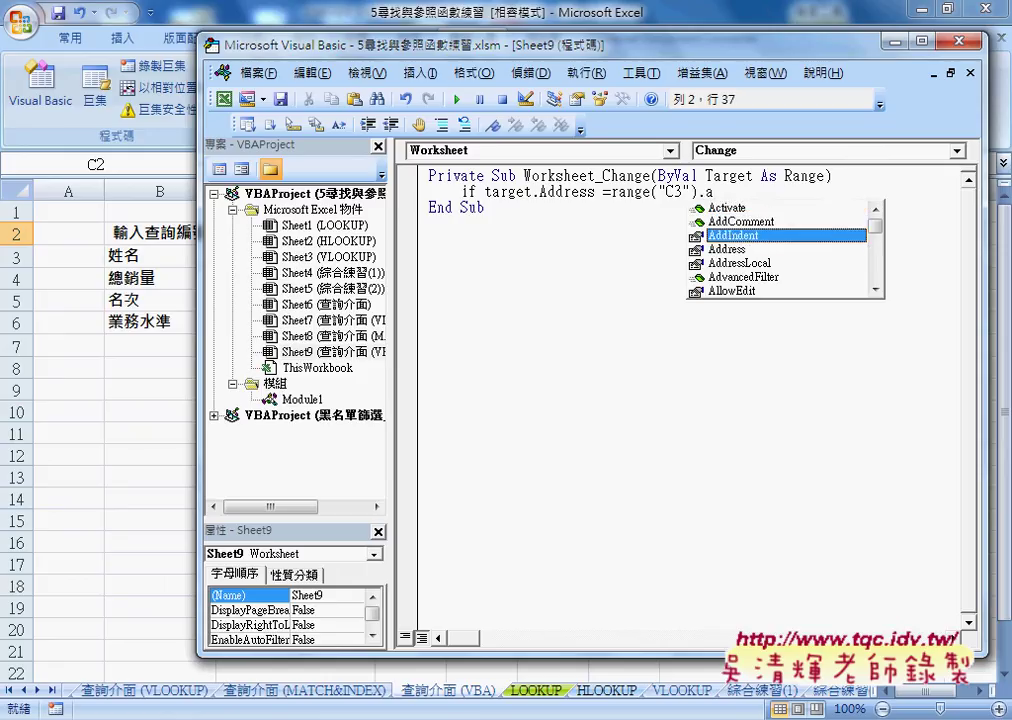
pyautogui.press('Down')
pyautogui.press('space')
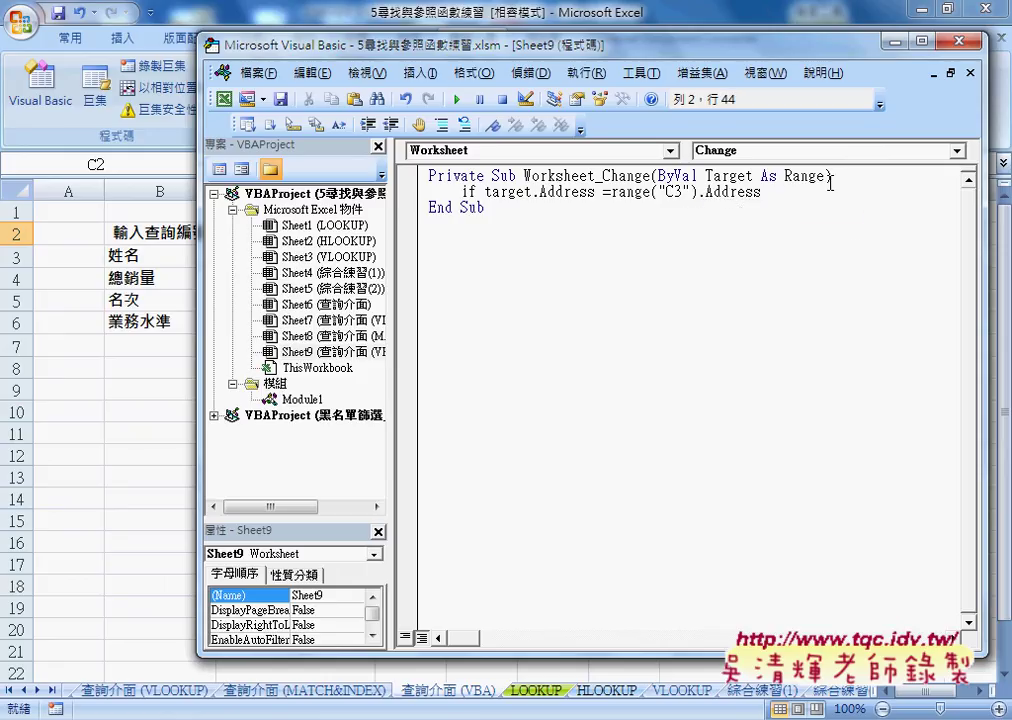
pyautogui.write('then')
# Compare the drafted condition against the Google Docs reference code.
pyautogui.moveTo(611, 192); pyautogui.dragTo(743, 197)
pyautogui.hotkey('shift', 'Right')
pyautogui.hotkey('shift', 'Right')
pyautogui.hotkey('shift', 'Right')
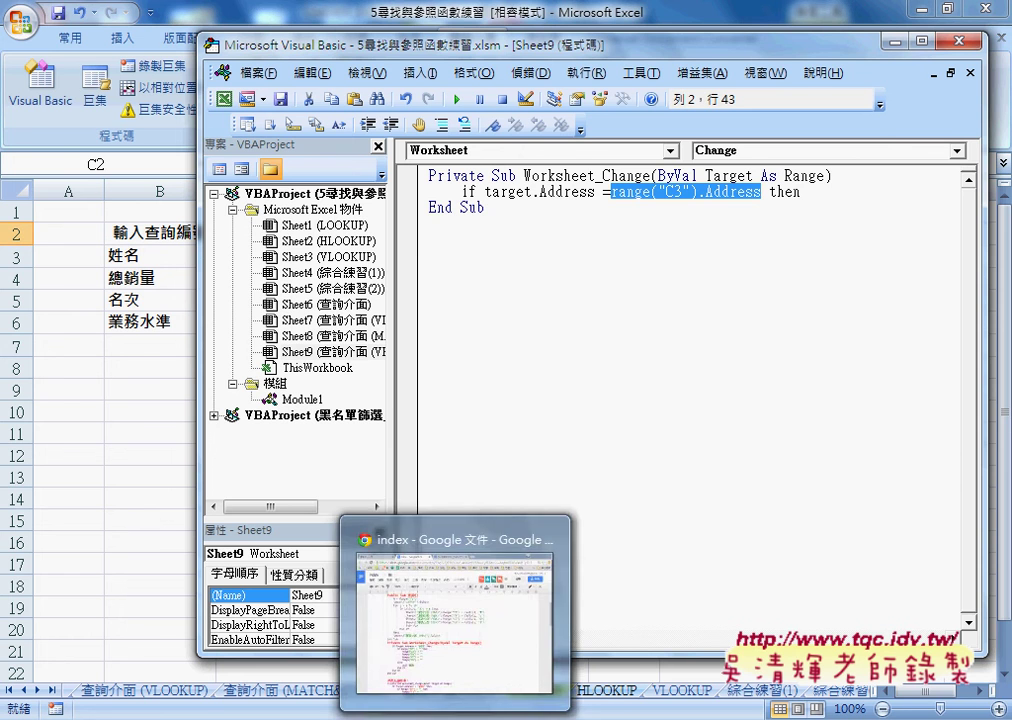
pyautogui.click(476, 525)
pyautogui.hotkey('alt', 'Tab')
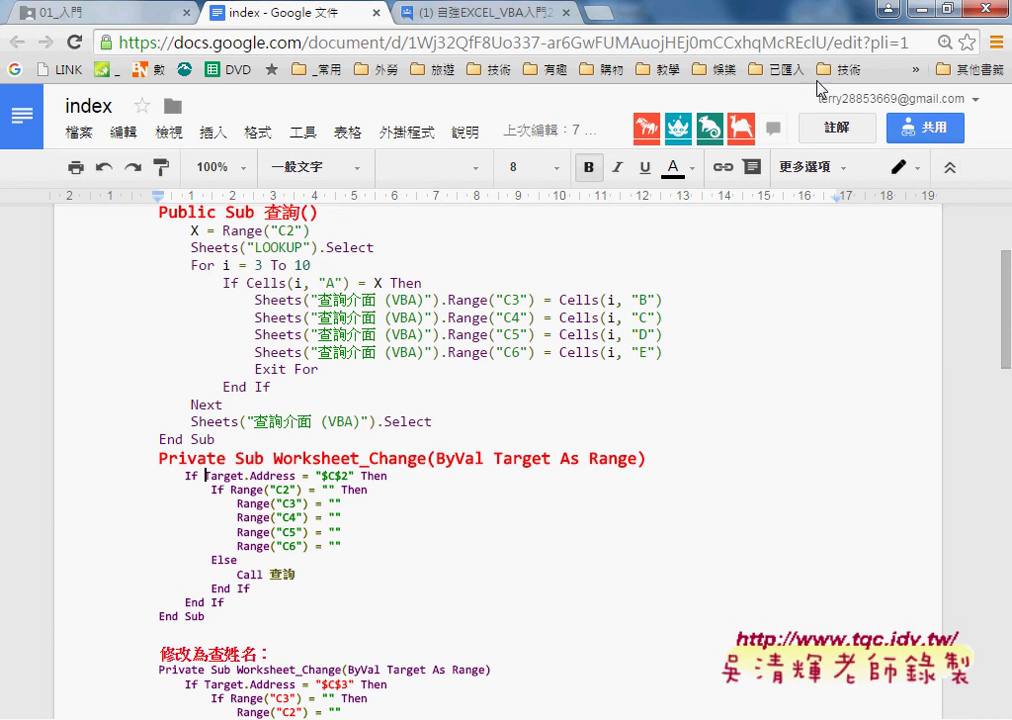
pyautogui.hotkey('alt', 'Tab')
# Rewrite the condition to compare Target.Address with the literal "$C$2".
pyautogui.click(678, 191)
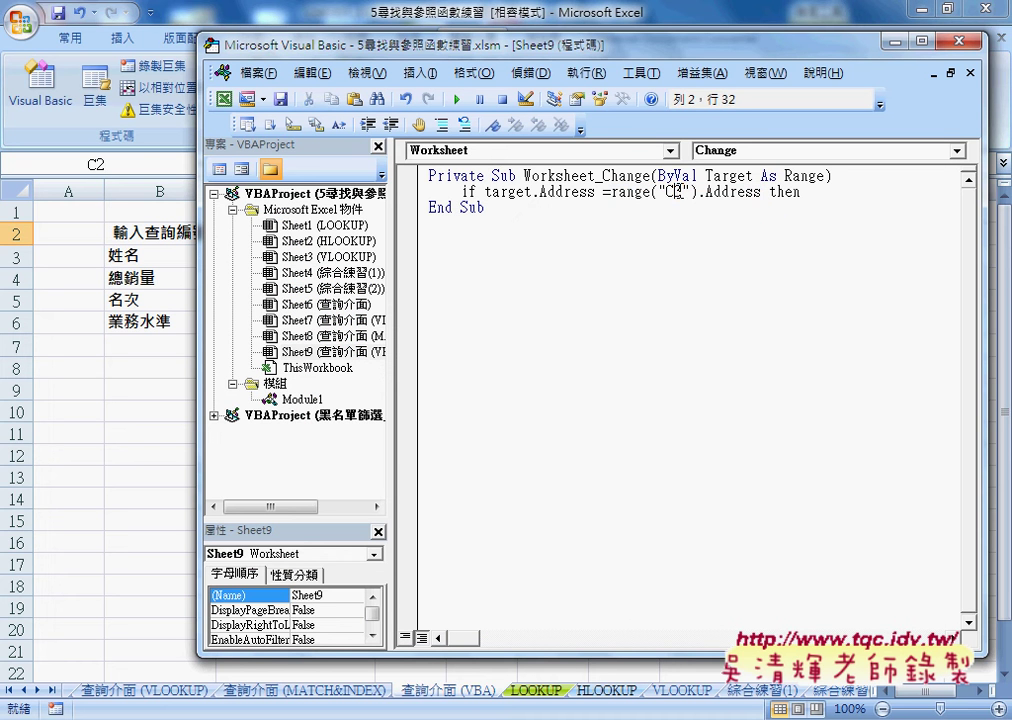
pyautogui.write('2')
pyautogui.click(612, 191)
pyautogui.moveTo(613, 191); pyautogui.dragTo(763, 191)
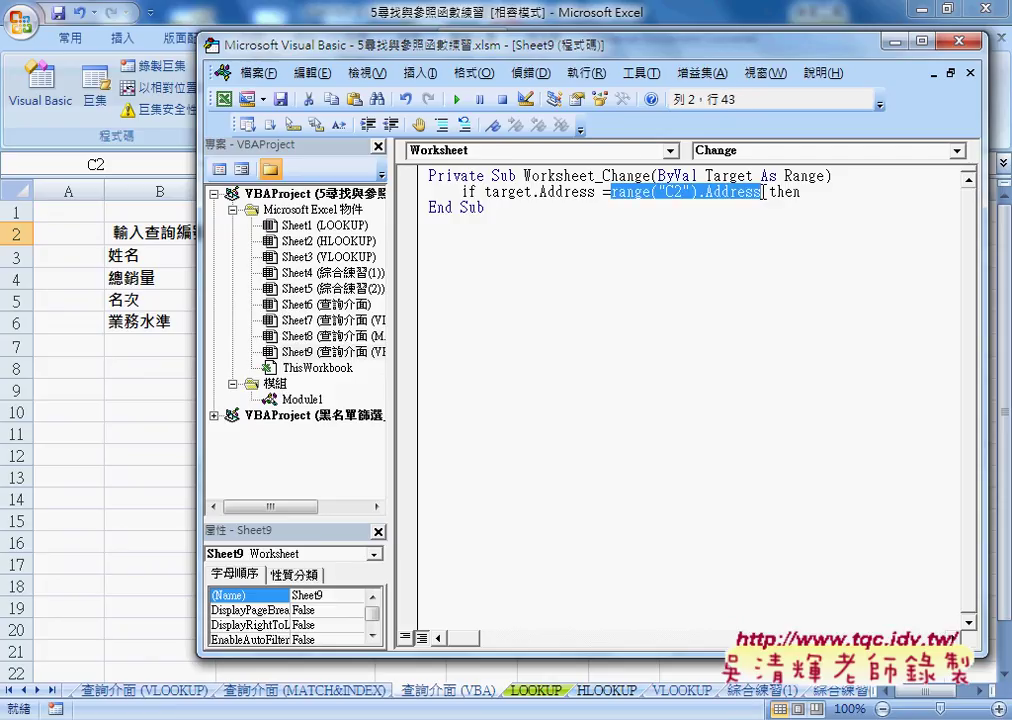
pyautogui.write('""')
pyautogui.press('Left')
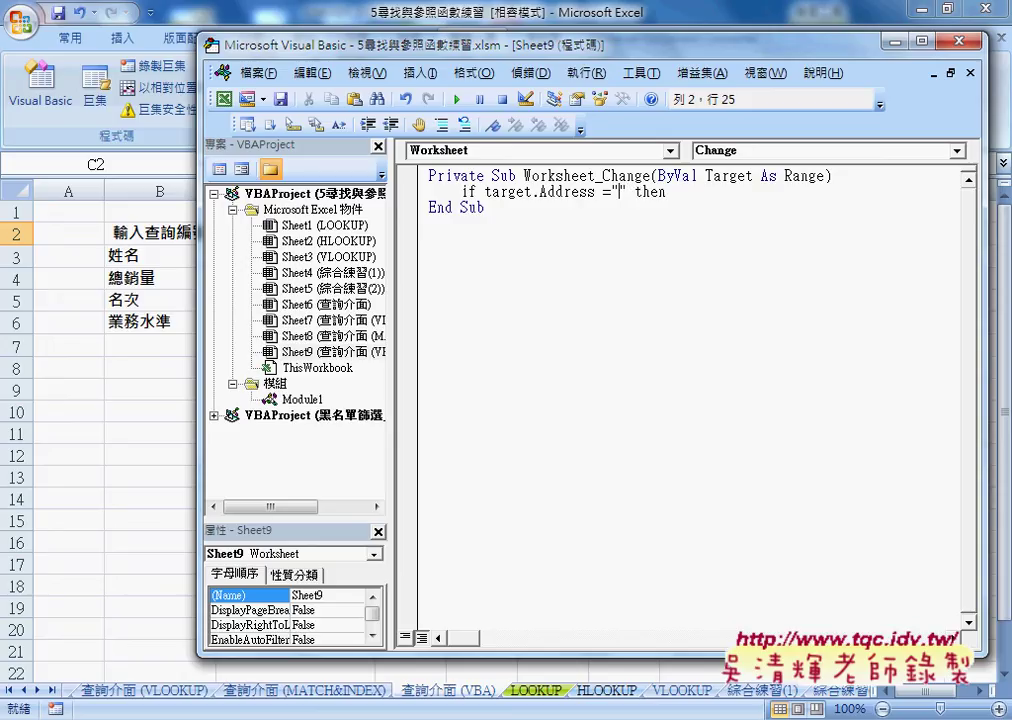
pyautogui.write('$')
pyautogui.write('C$')
pyautogui.write('2')
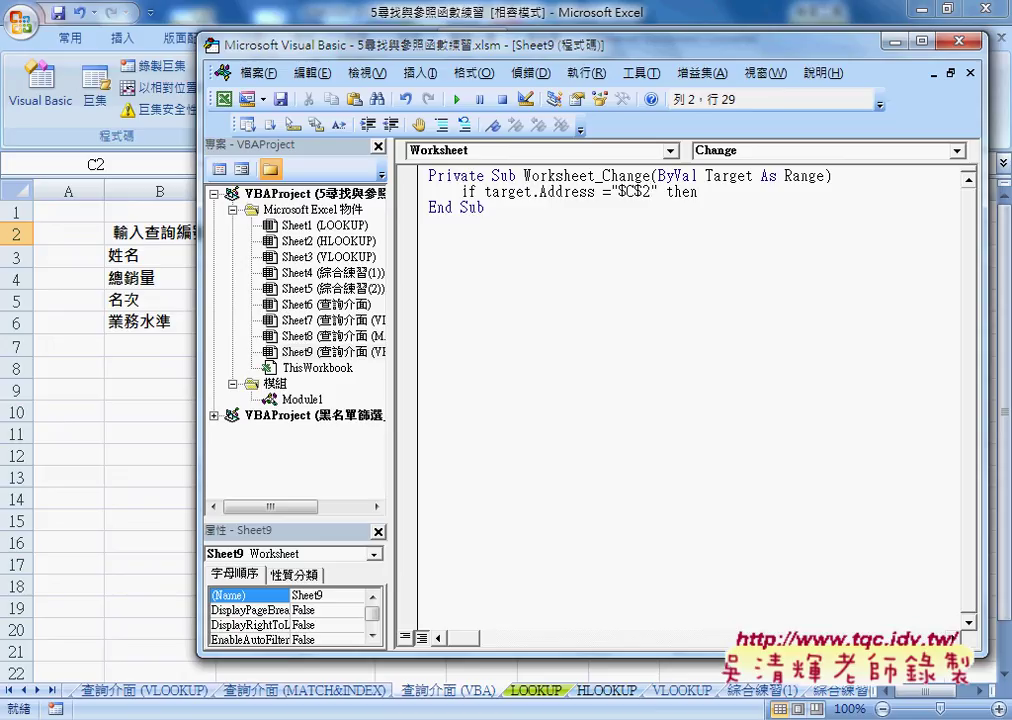
pyautogui.press('Down')
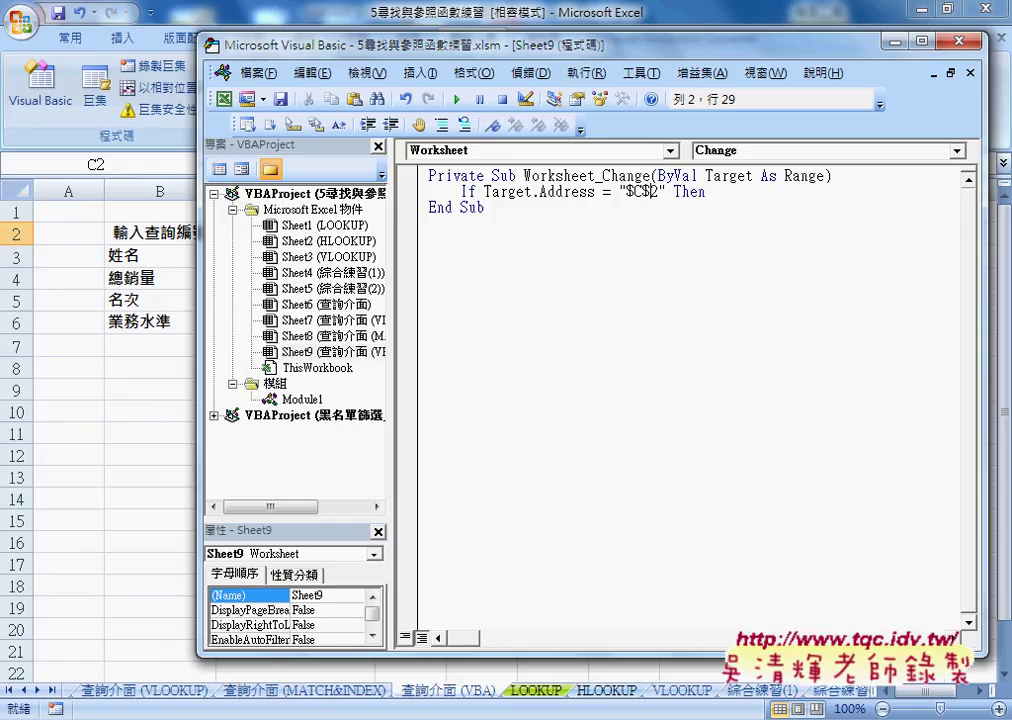
# Close the If block with End If and return to the empty line inside it.
pyautogui.click(781, 194)
pyautogui.press('Return')
pyautogui.press('Return')
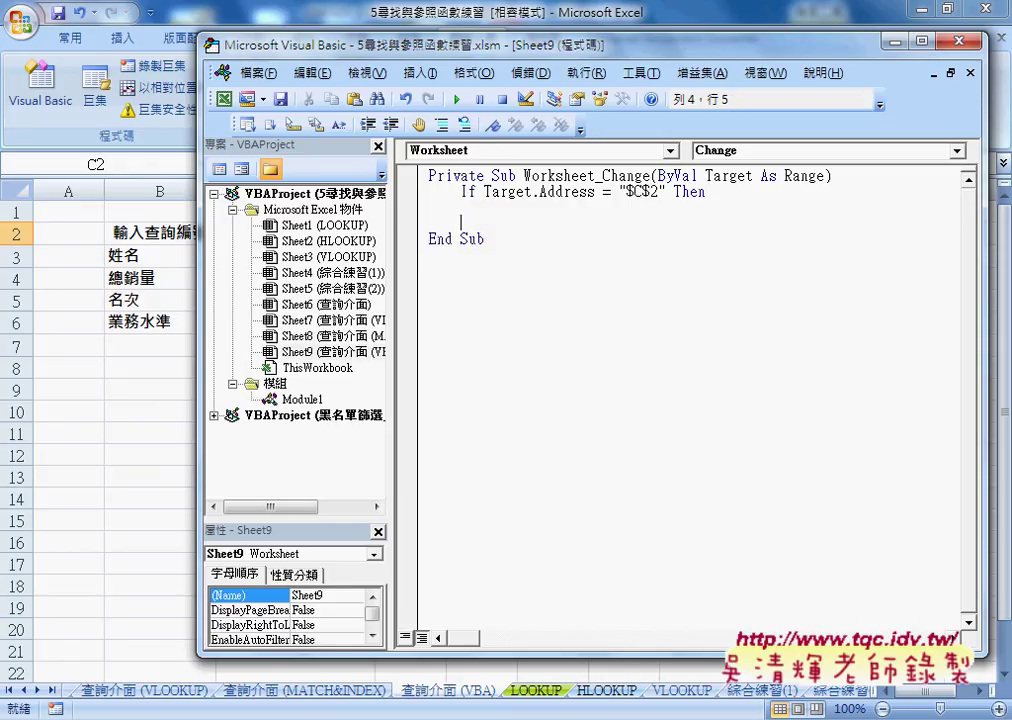
pyautogui.write('en')
pyautogui.write('d if')
pyautogui.press('Down')
pyautogui.press('Up')
pyautogui.click(606, 207)
# Confirm the procedure name 查詢 in Module1, then add Call 查詢 inside the If block.
pyautogui.doubleClick(300, 399)
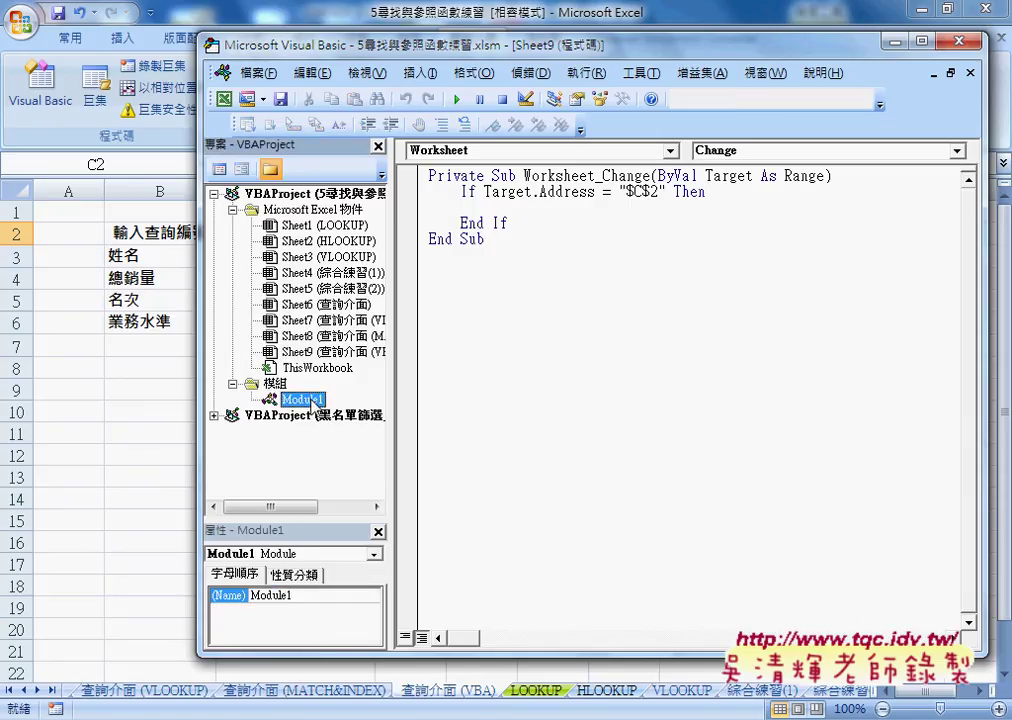
pyautogui.click(526, 184)
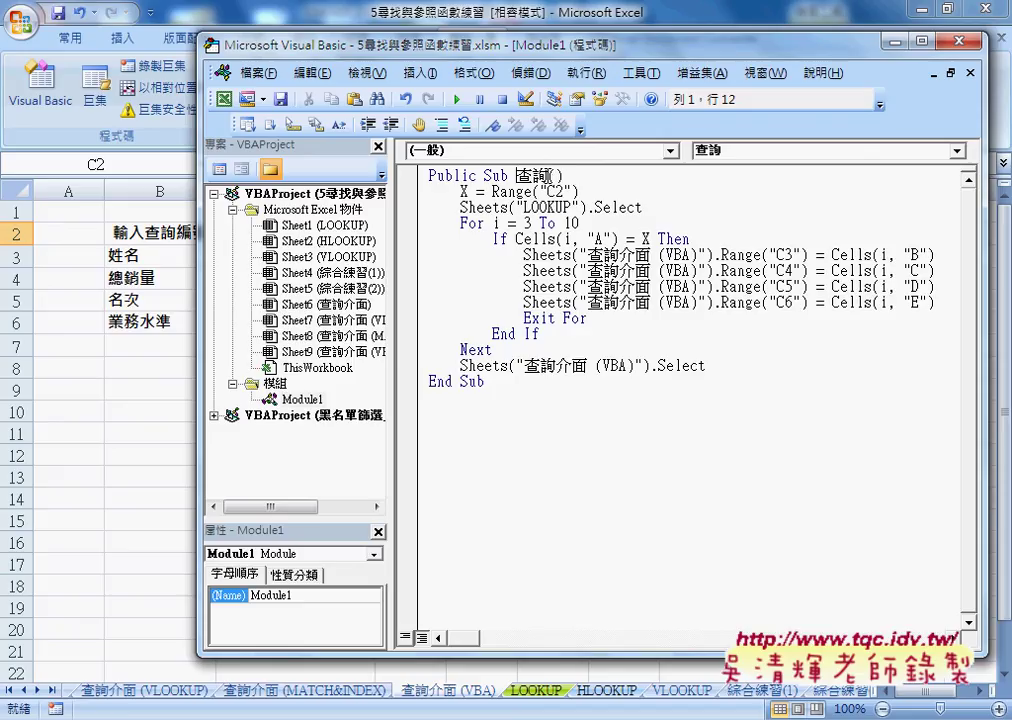
pyautogui.doubleClick(524, 182)
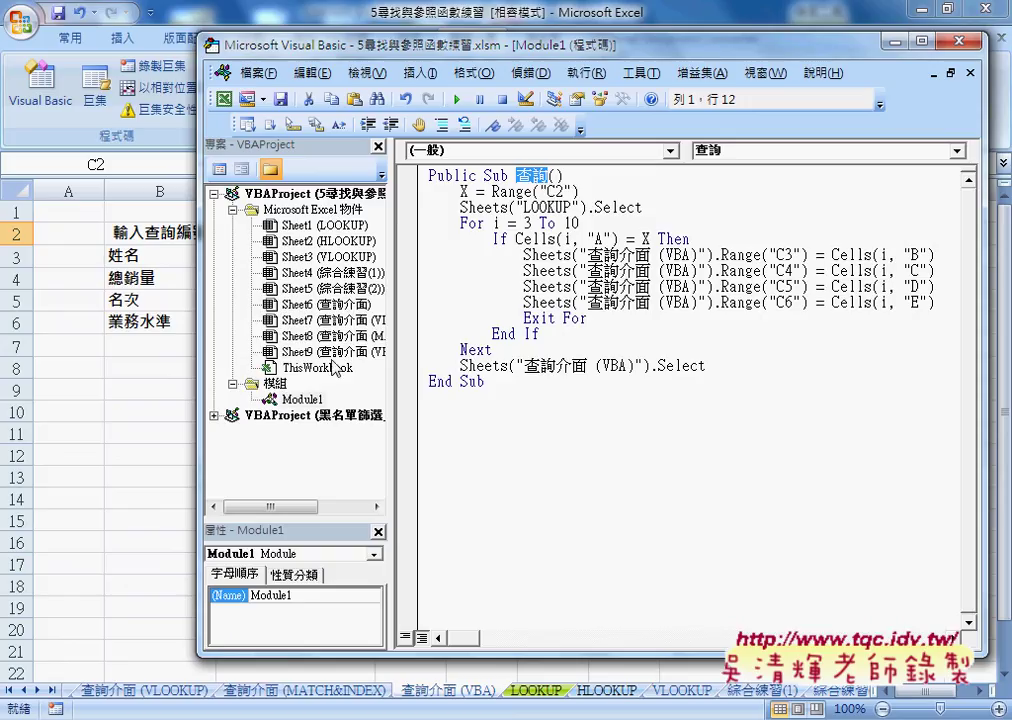
pyautogui.doubleClick(315, 352)
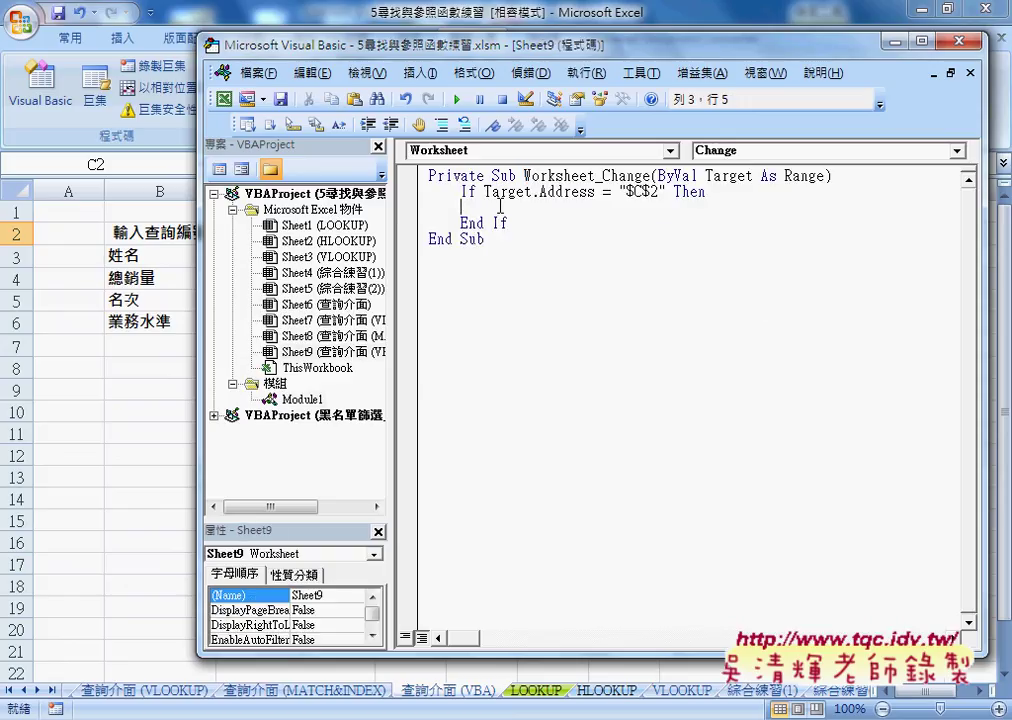
pyautogui.press('Tab')
pyautogui.write('ca')
pyautogui.write('ll ')
pyautogui.write('查詢')
pyautogui.click(508, 255)
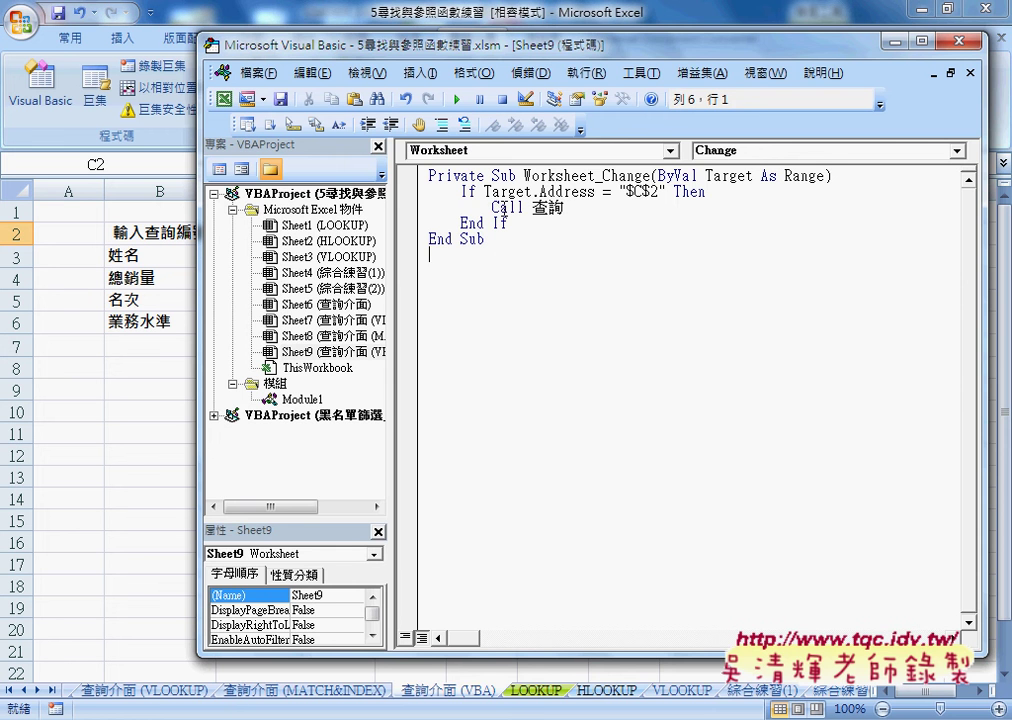
pyautogui.moveTo(351, 44)
pyautogui.mouseDown()
pyautogui.moveTo(576, 60)
pyautogui.moveTo(650, 52)
pyautogui.mouseUp()
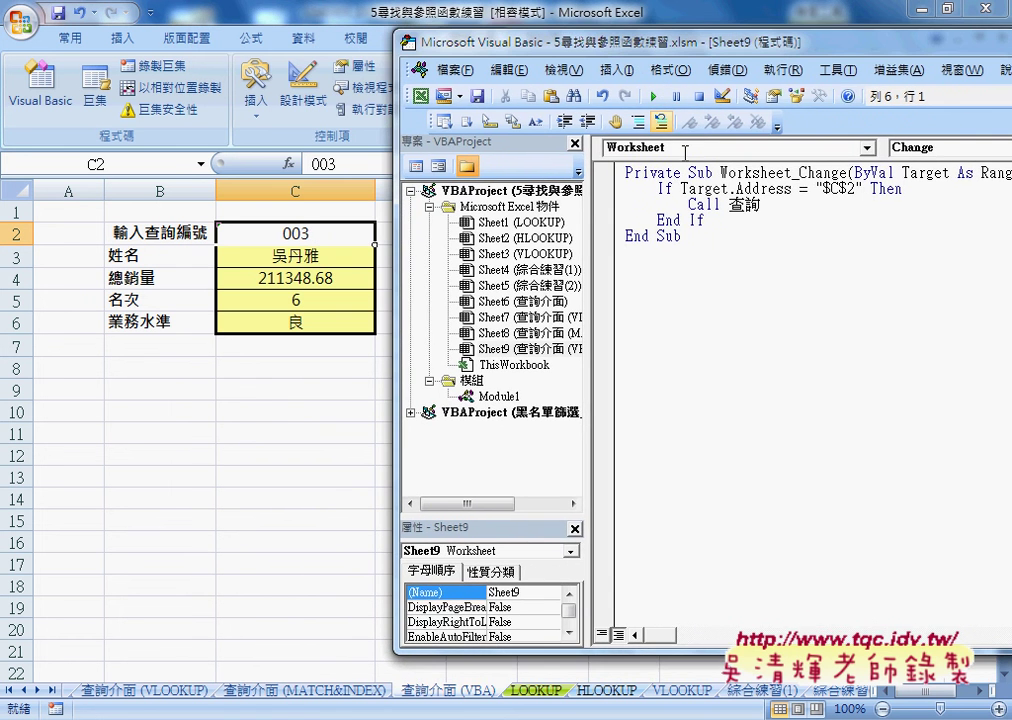
# Set a breakpoint on the If line and clear cell C3 to fire the change event.
pyautogui.moveTo(862, 189); pyautogui.dragTo(816, 189)
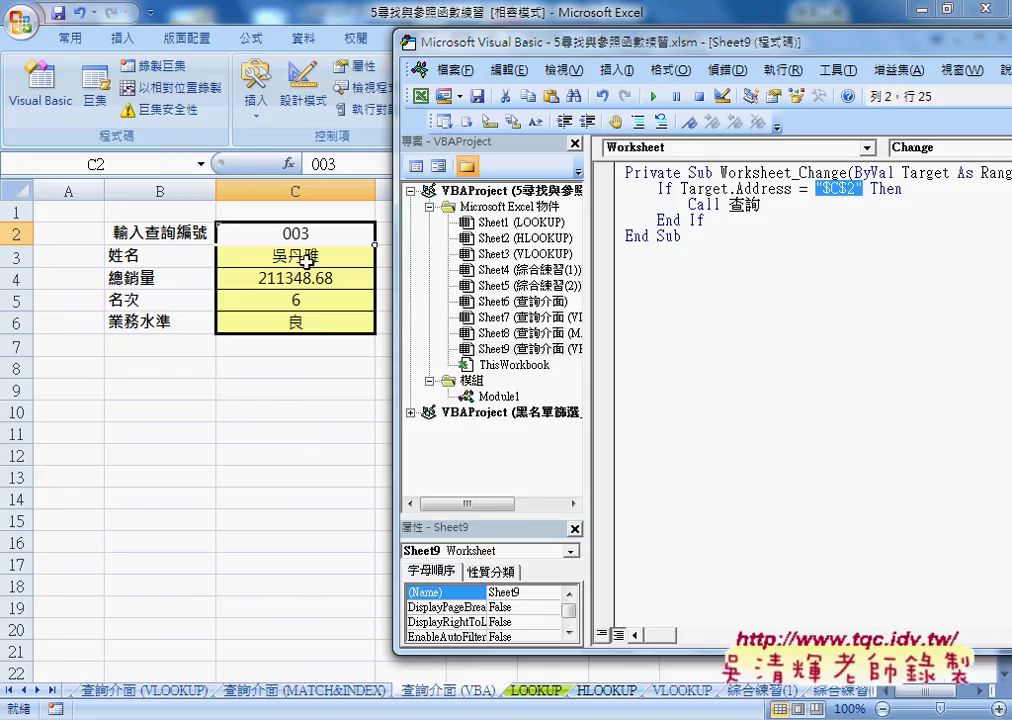
pyautogui.click(605, 191)
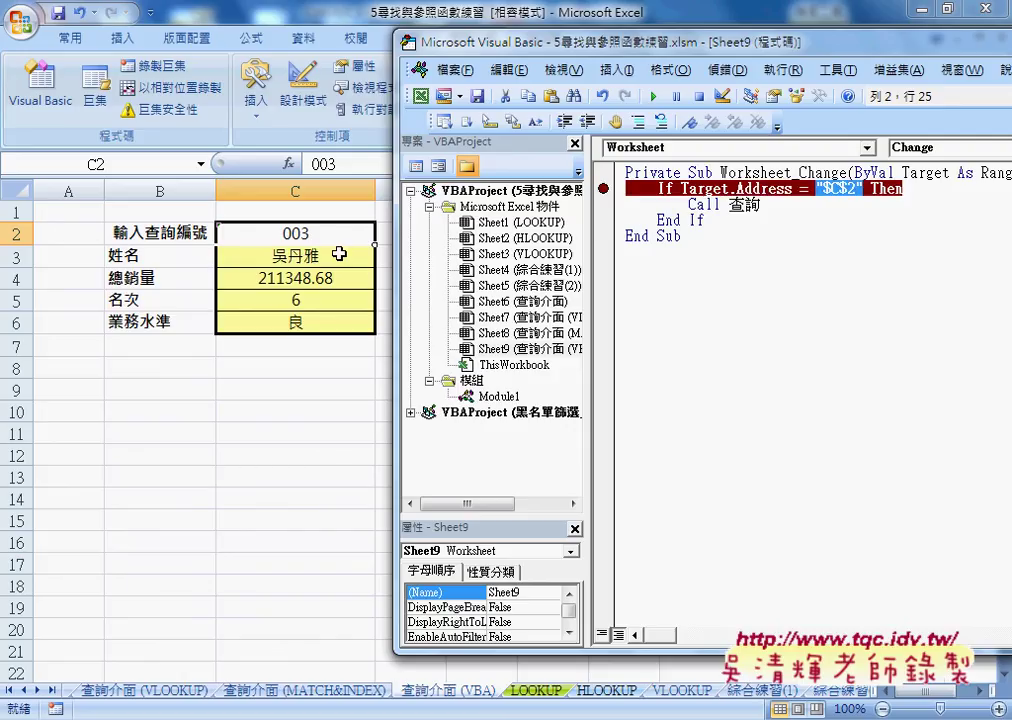
pyautogui.click(339, 254)
pyautogui.press('Delete')
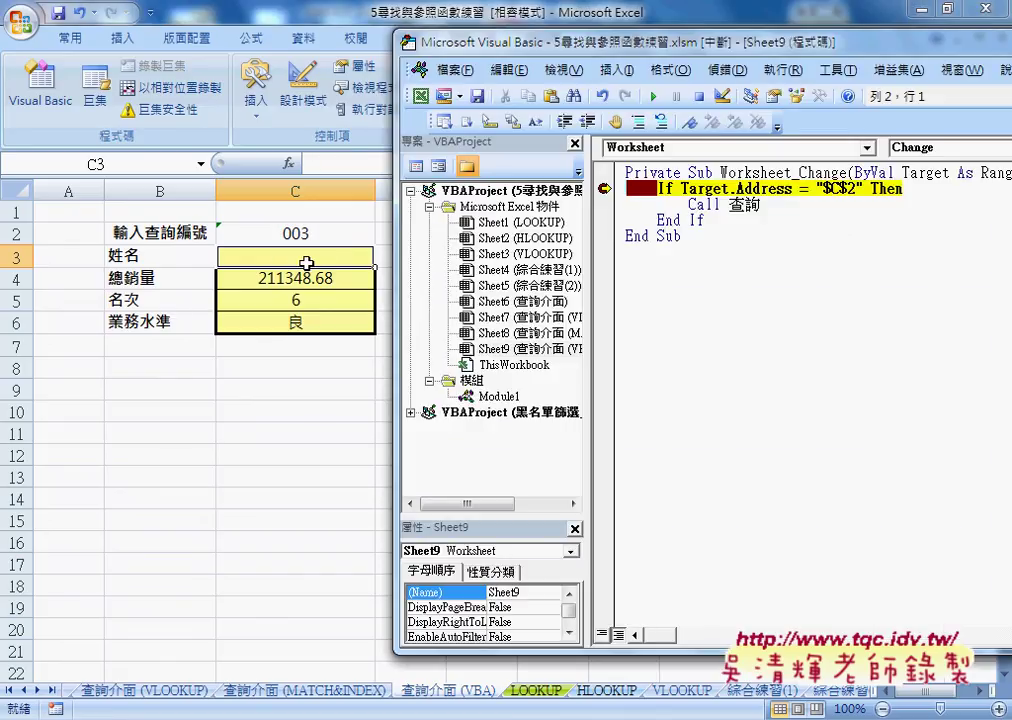
pyautogui.moveTo(690, 190)
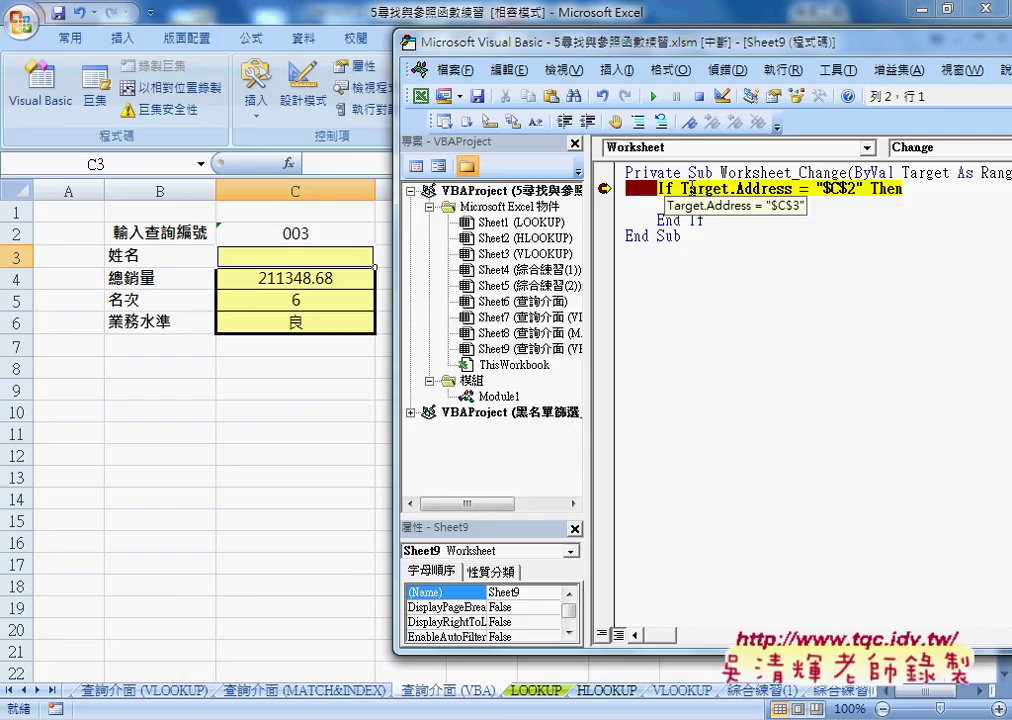
pyautogui.write('Call 查詢')
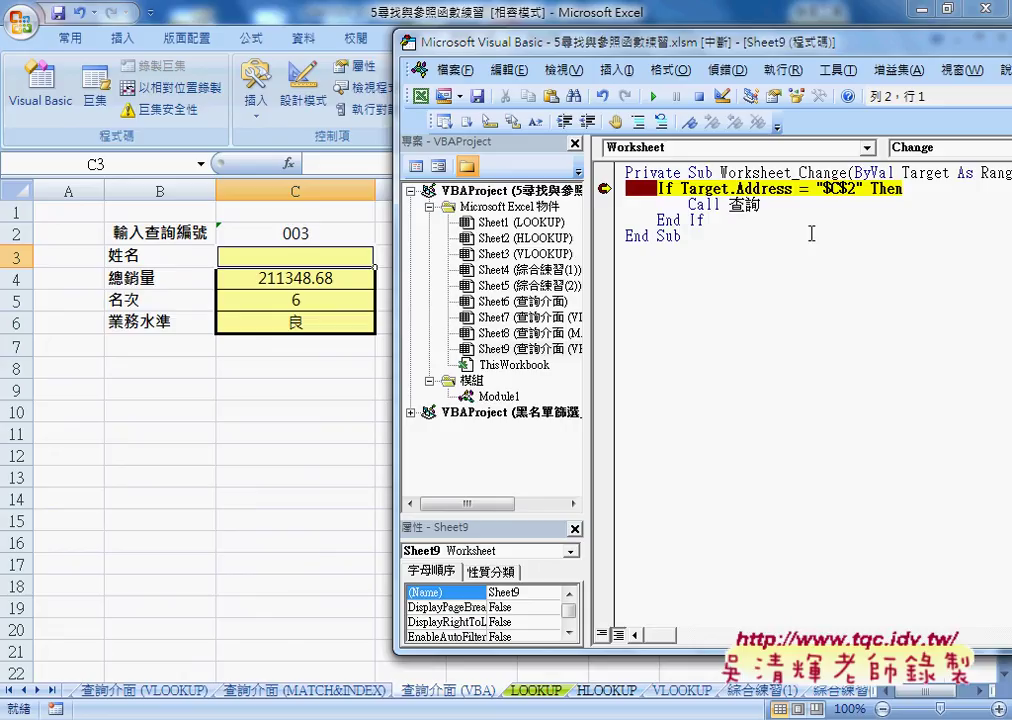
# Step the paused handler to its end with F8, then open C2's lookup-number list.
pyautogui.press('F8')
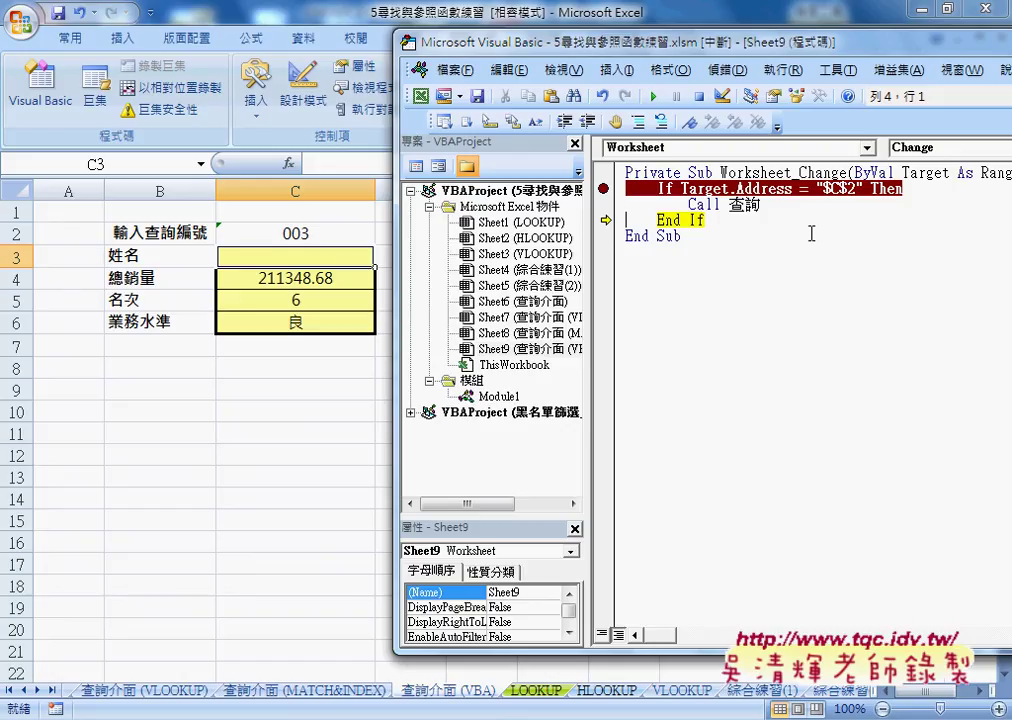
pyautogui.press('F8')
pyautogui.press('F8')
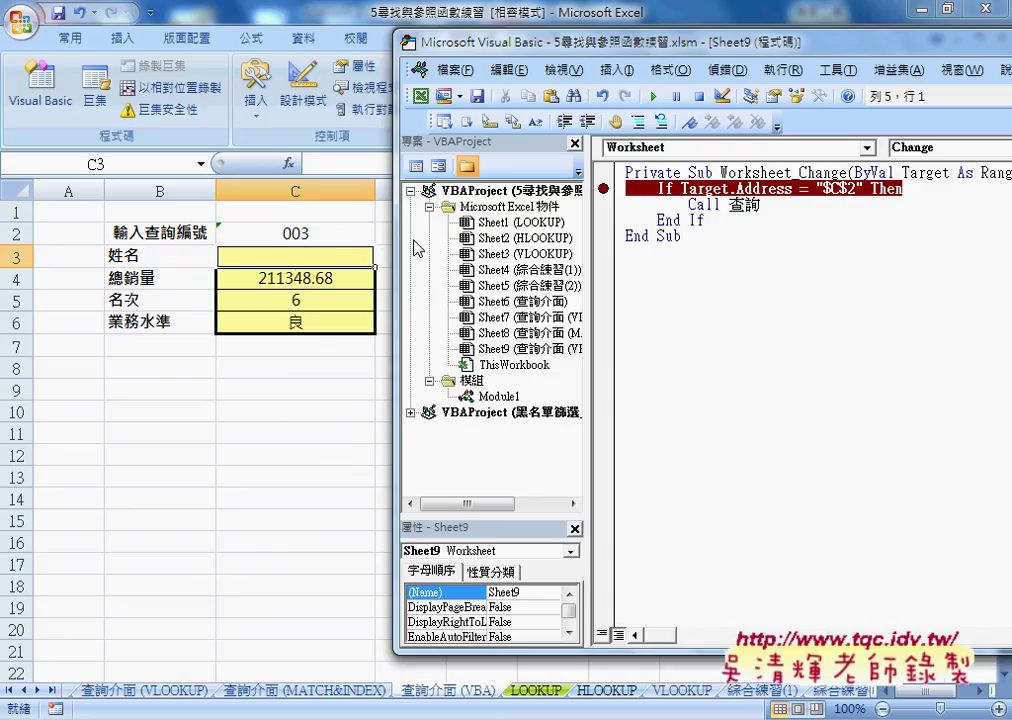
pyautogui.click(350, 233)
pyautogui.click(383, 234)
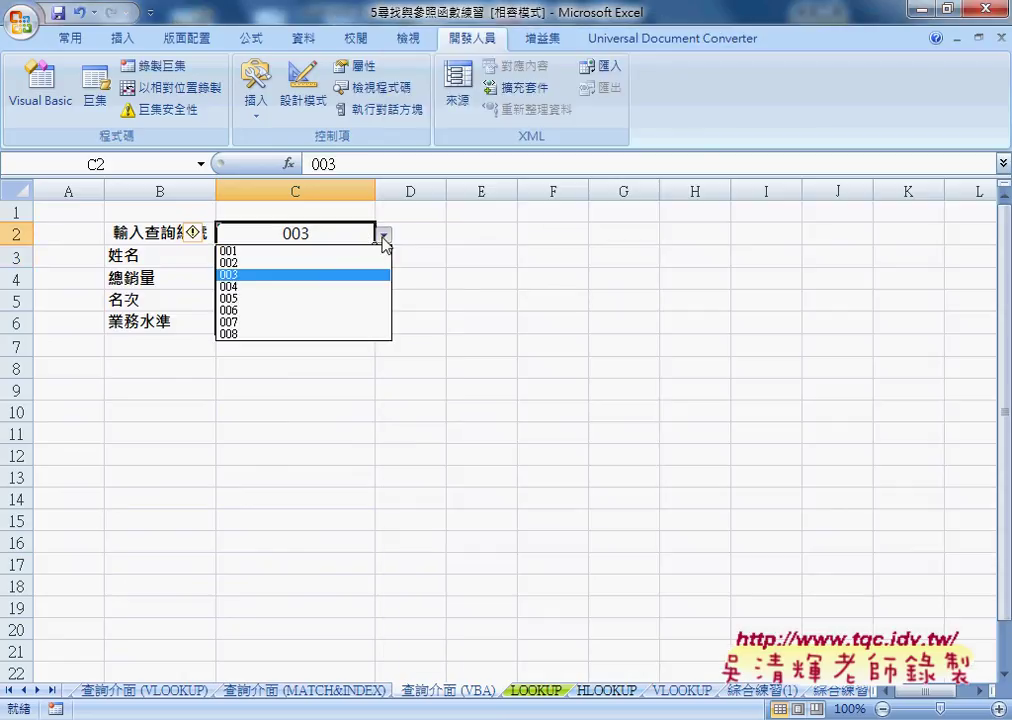
# Choose 002 for C2 and step once with F8 past the $C$2 check.
pyautogui.click(290, 263)
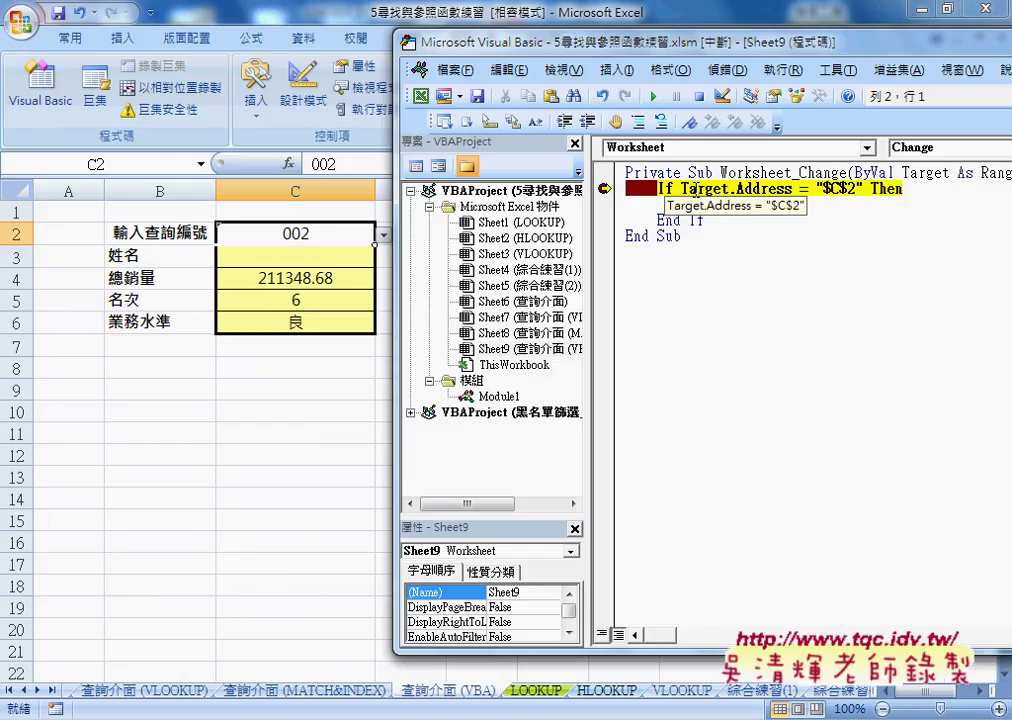
pyautogui.press('F8')
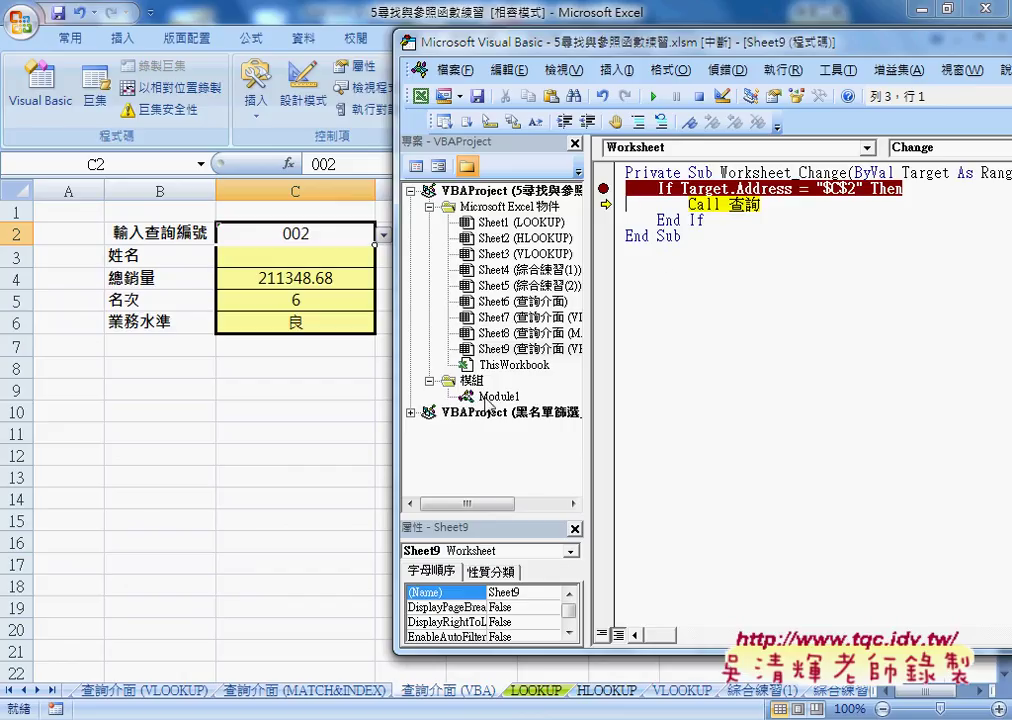
# Show 查詢 in Module1 and F8-step through reading C2 and switching to LOOKUP, up to the For loop.
pyautogui.doubleClick(498, 396)
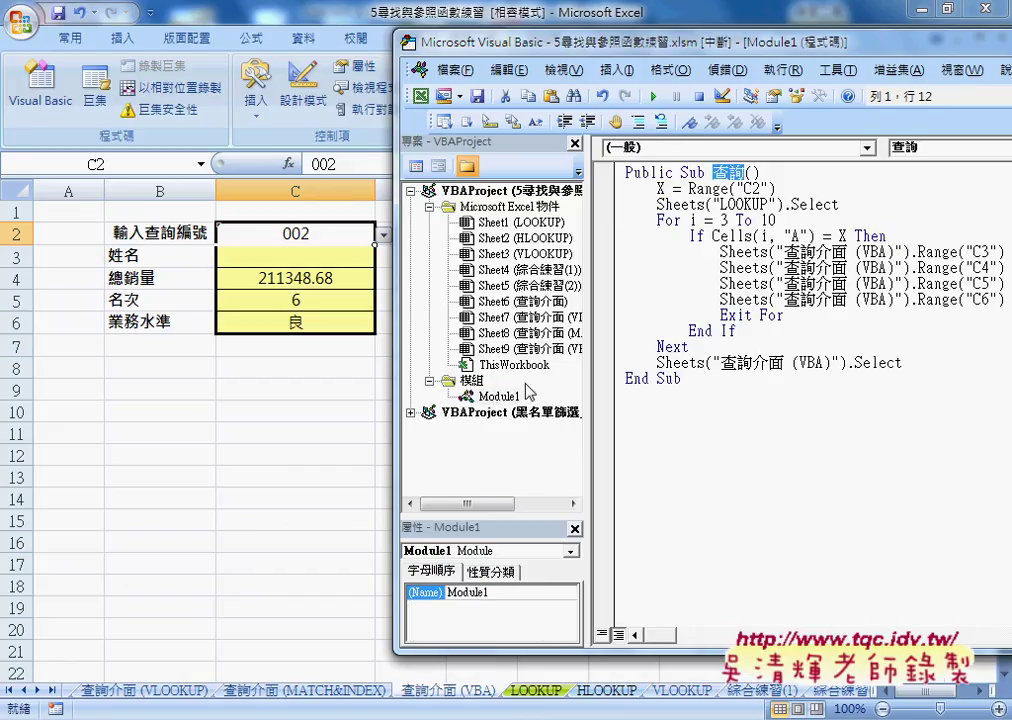
pyautogui.moveTo(727, 400); pyautogui.dragTo(603, 173)
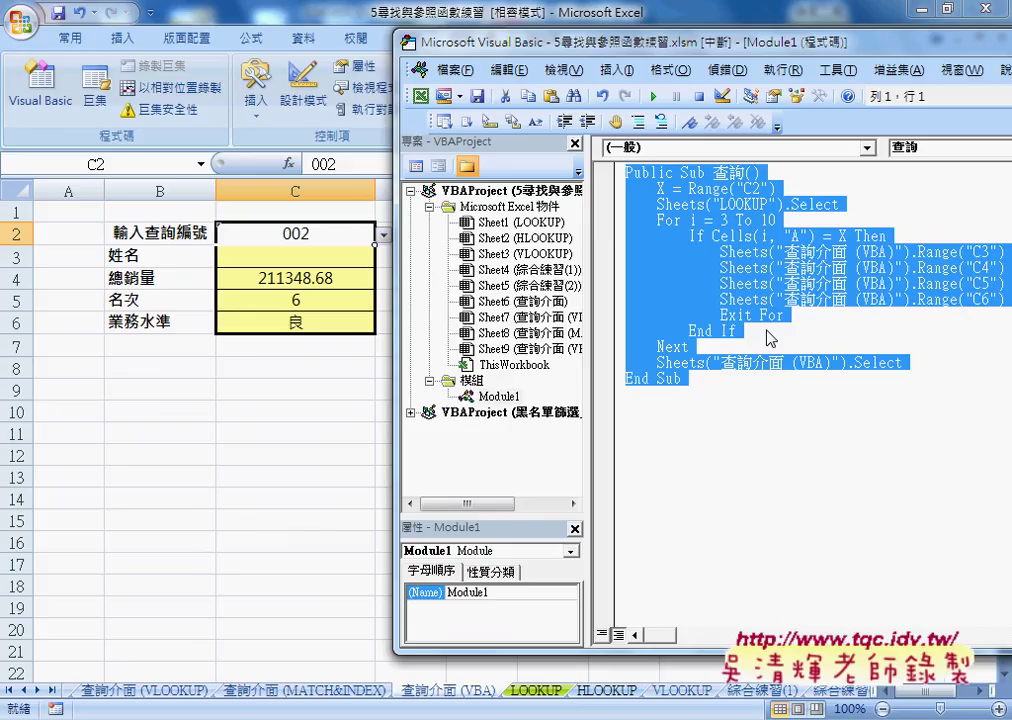
pyautogui.press('F8')
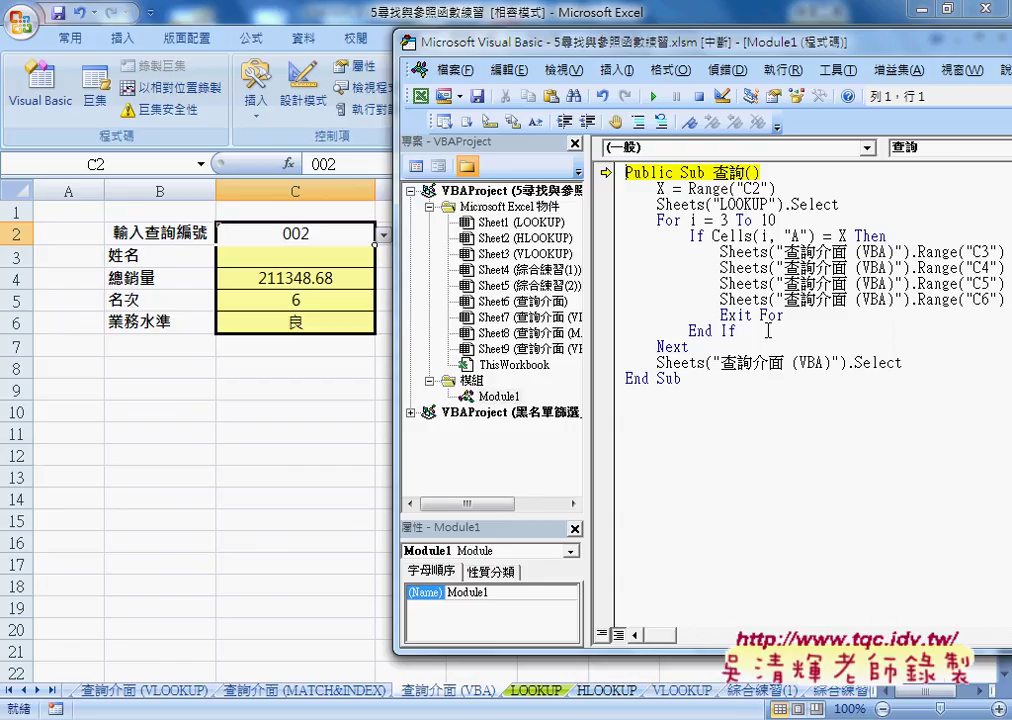
pyautogui.press('F8')
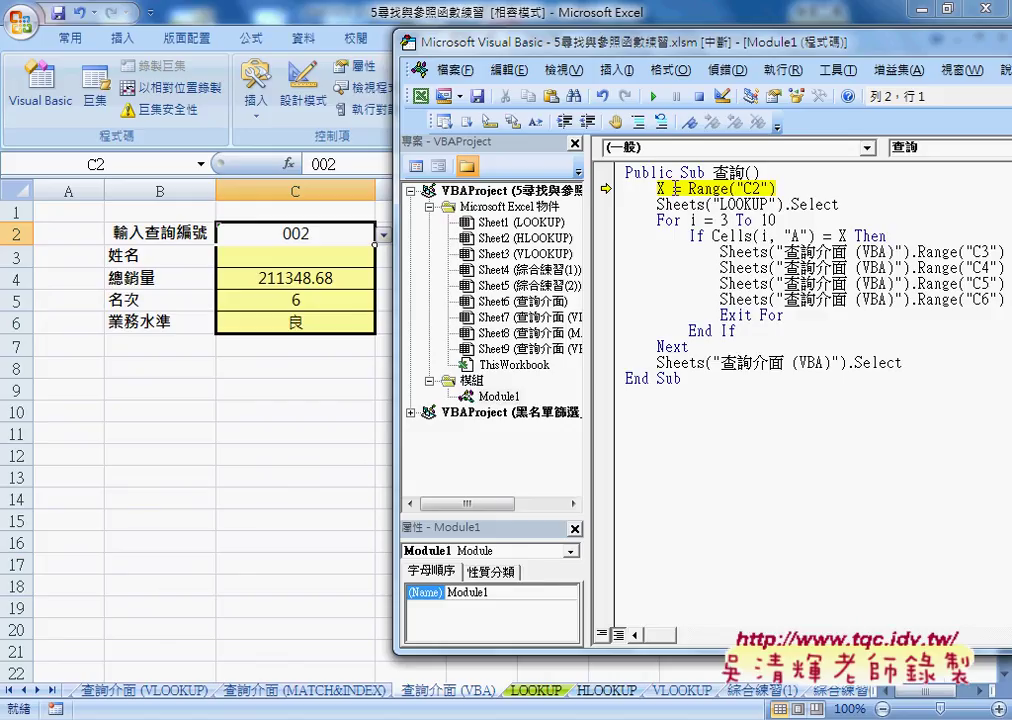
pyautogui.moveTo(757, 190)
pyautogui.press('F8')
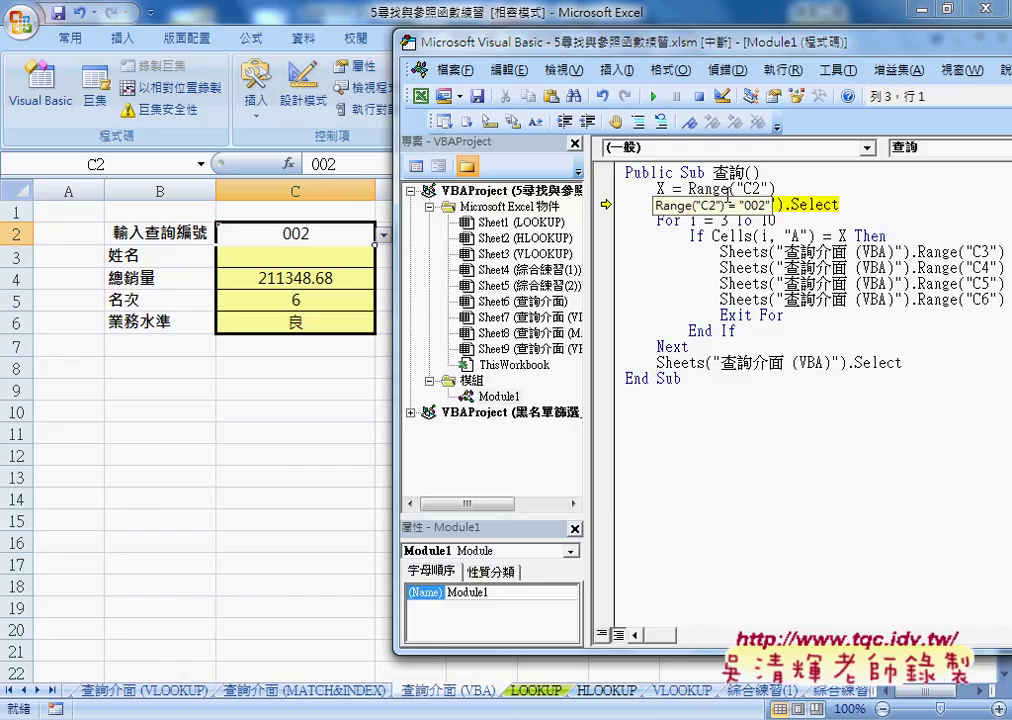
pyautogui.press('F8')
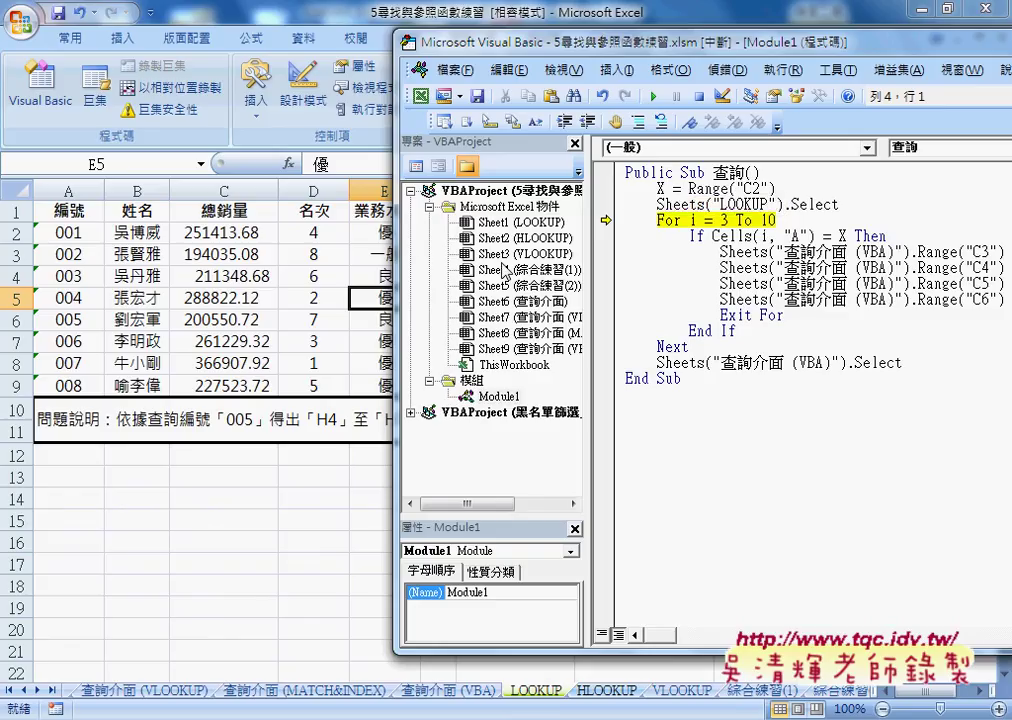
# Change the lookup loop bounds to For i = 2 To 9.
pyautogui.moveTo(400, 241); pyautogui.dragTo(480, 241)
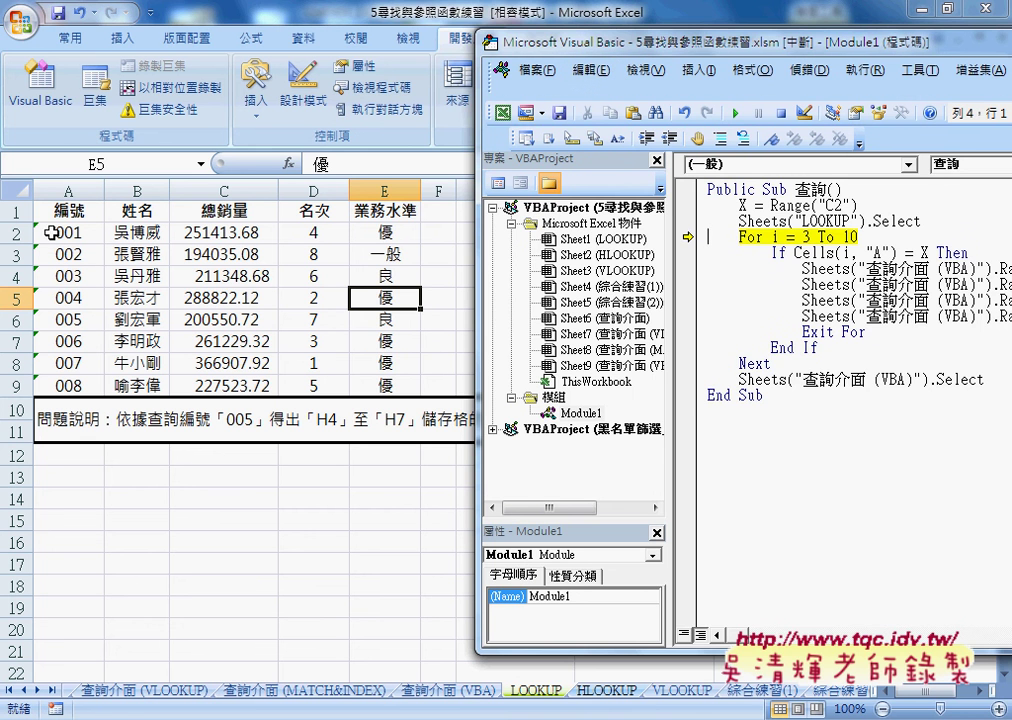
pyautogui.moveTo(613, 45); pyautogui.dragTo(525, 35)
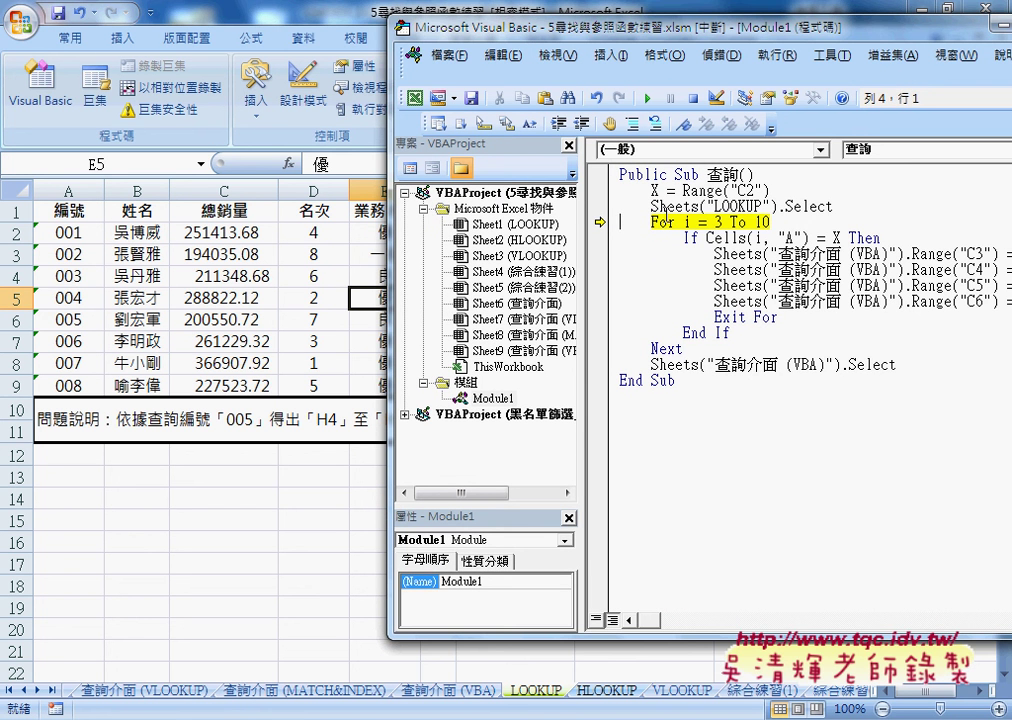
pyautogui.doubleClick(717, 222)
pyautogui.write('2')
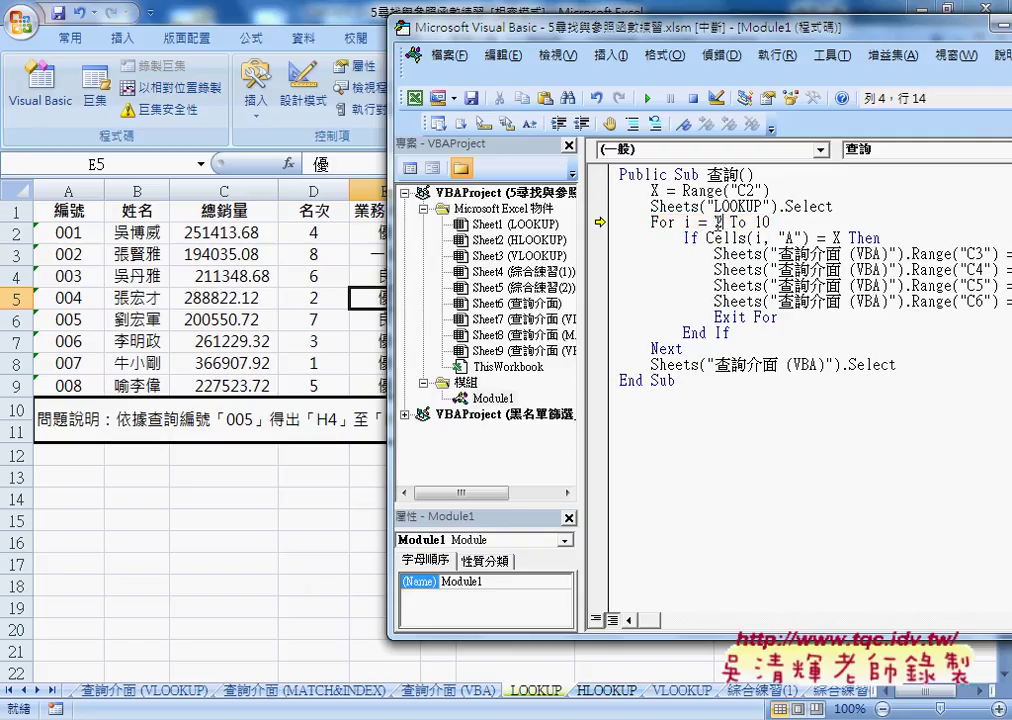
pyautogui.doubleClick(762, 222)
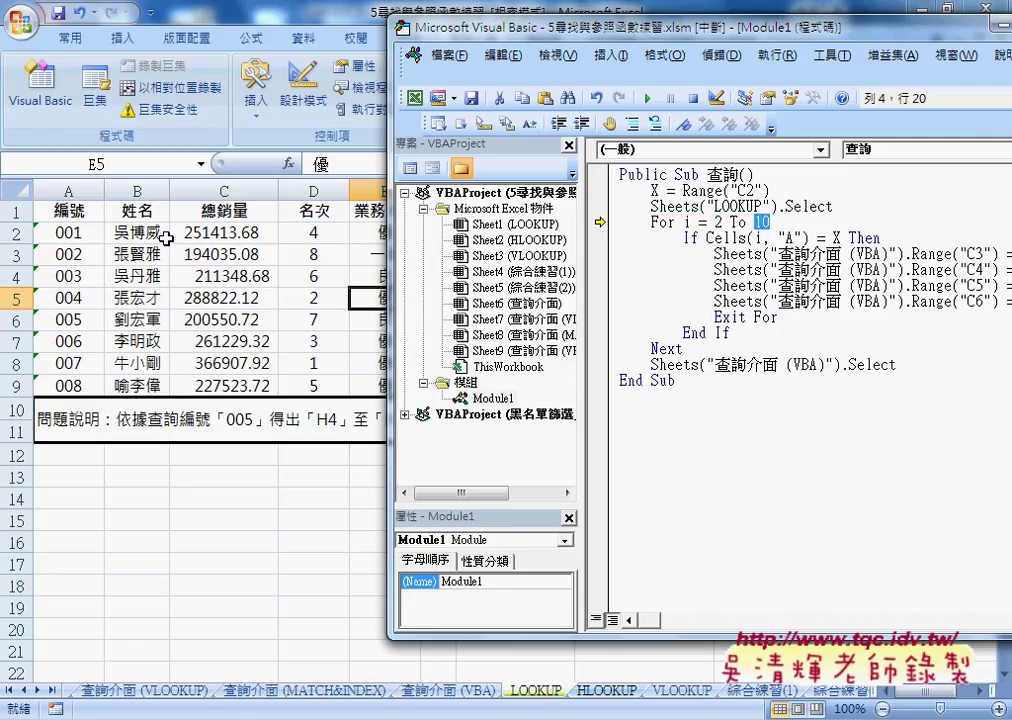
pyautogui.write('9')
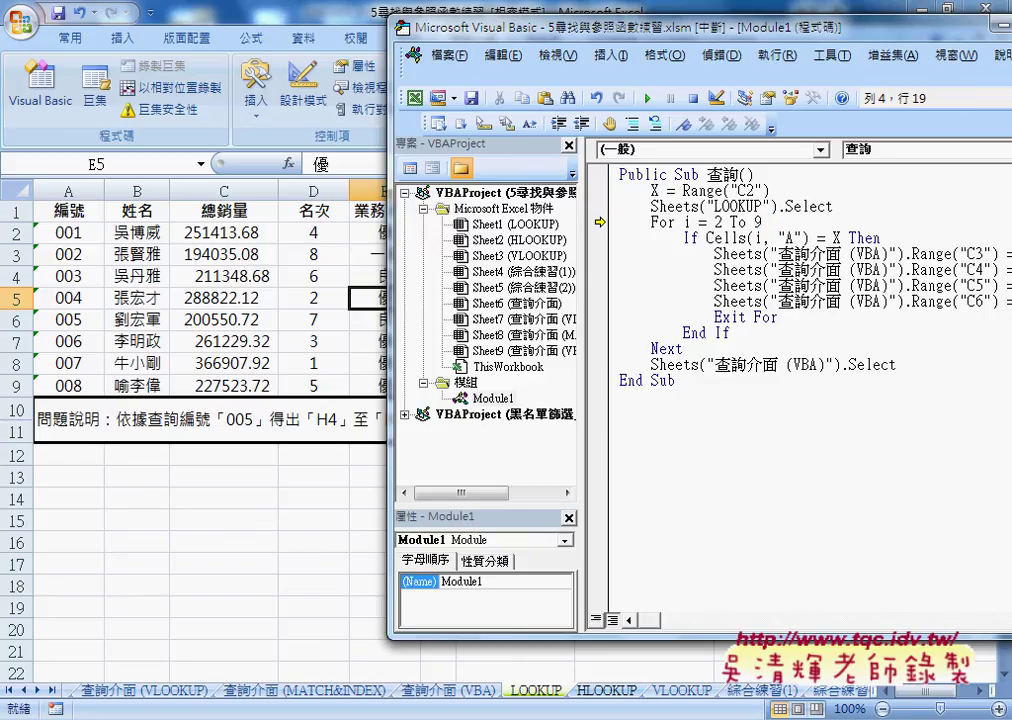
pyautogui.press('BackSpace')
pyautogui.write('8')
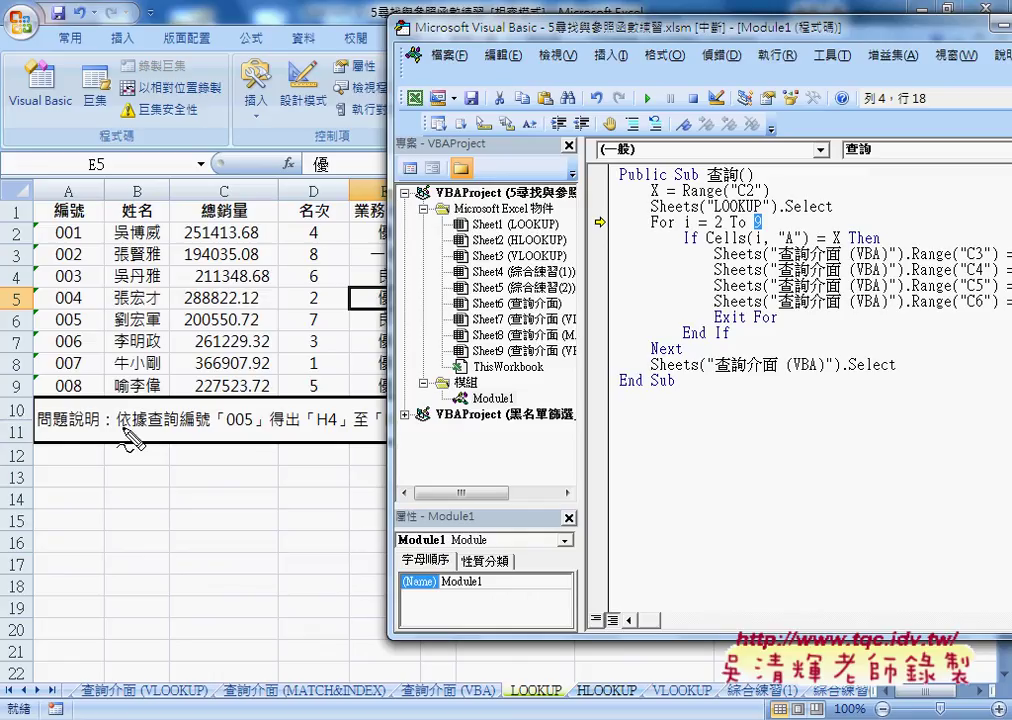
pyautogui.moveTo(125, 412)
pyautogui.mouseDown()
pyautogui.moveTo(106, 438)
pyautogui.moveTo(84, 436)
pyautogui.mouseUp()
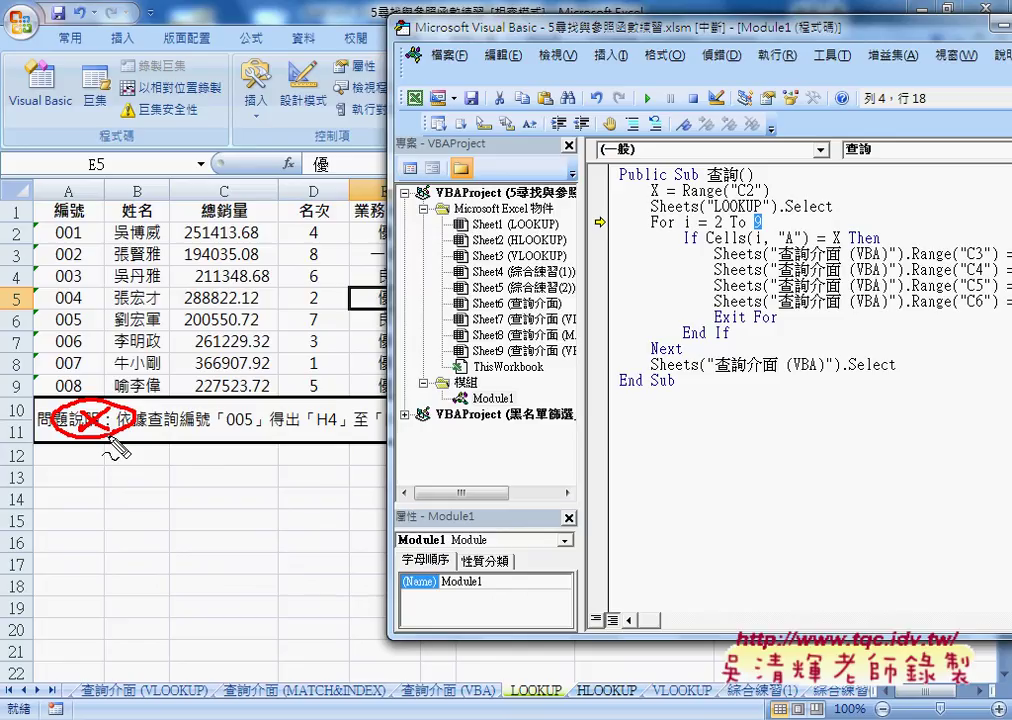
pyautogui.press('Escape')
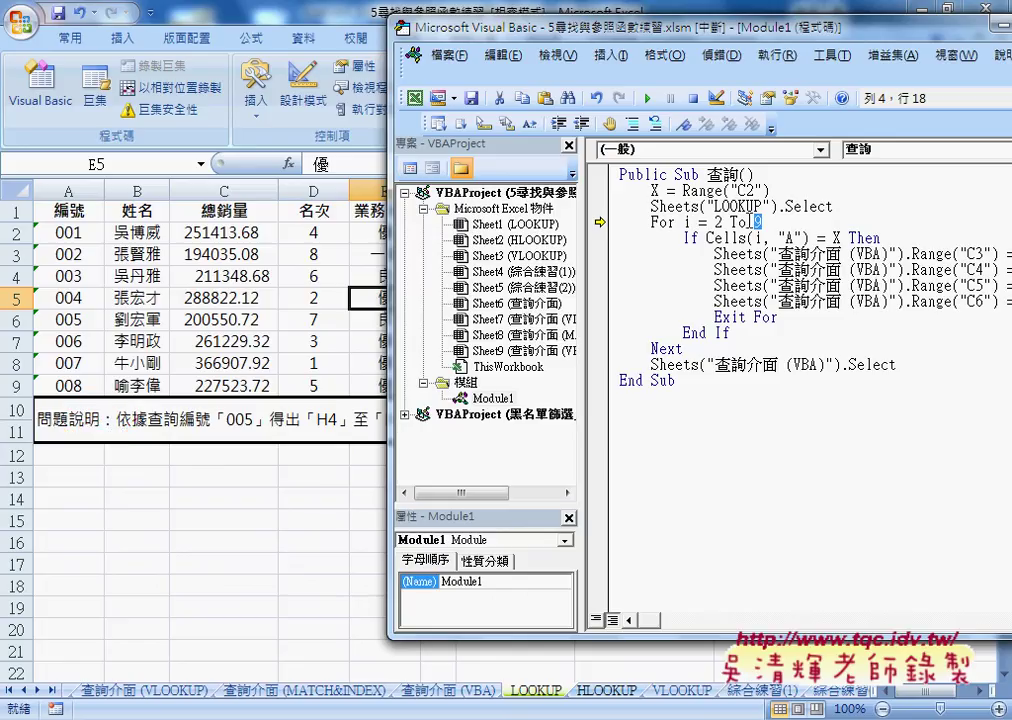
pyautogui.write('9')
# Step through the 查詢 loop rows with F8 until execution pauses at Sheet9's Worksheet_Change.
pyautogui.press('F8')
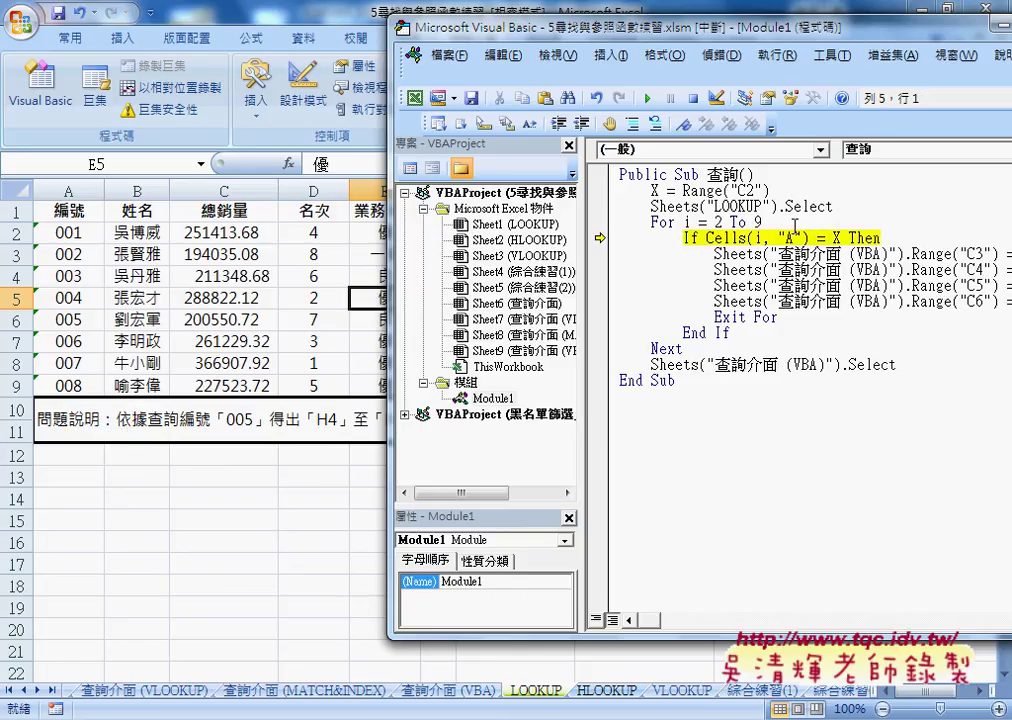
pyautogui.press('F8')
pyautogui.press('F8')
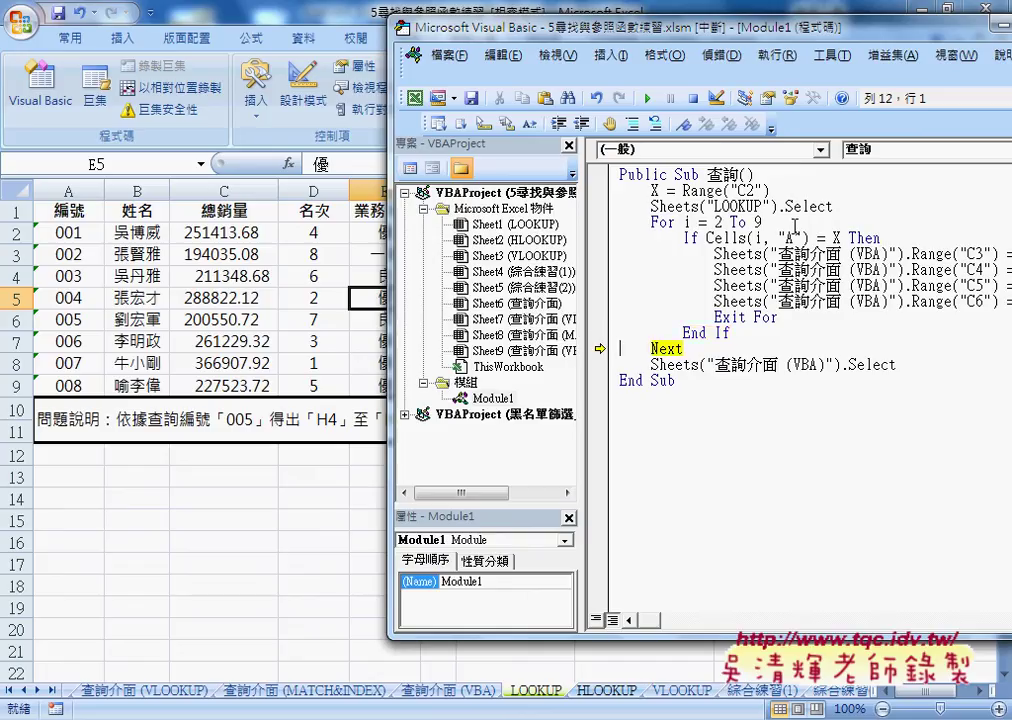
pyautogui.press('F8')
pyautogui.press('F8')
pyautogui.press('F8')
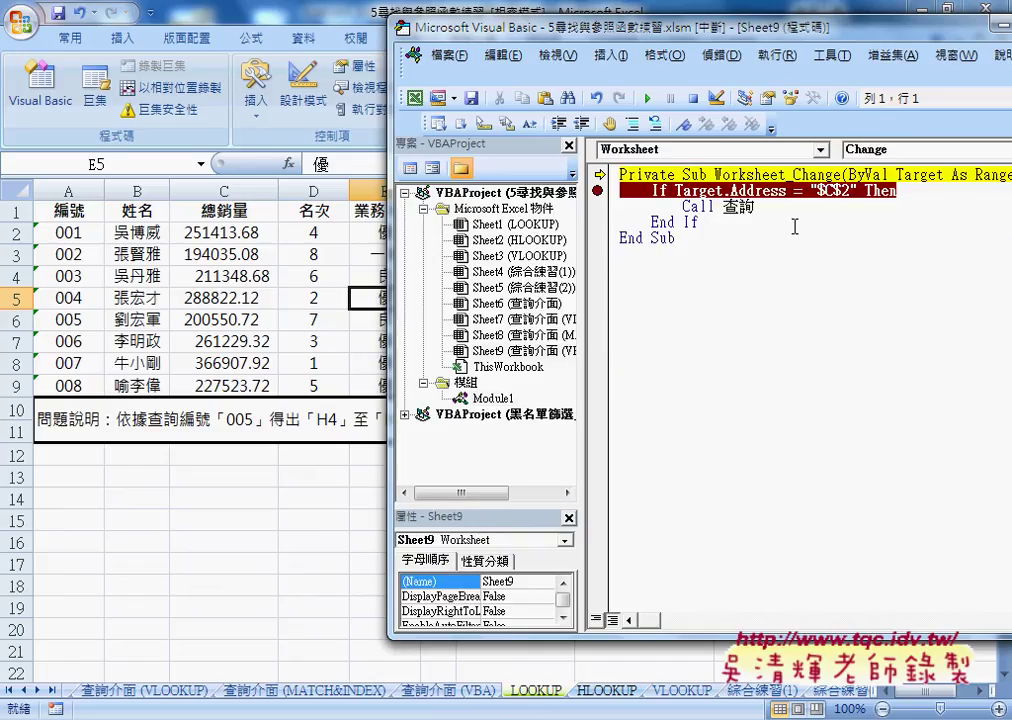
pyautogui.press('F8')
# Step out of the handler and inspect the 查詢介面 (VBA) C3 range reference in the code.
pyautogui.press('F8')
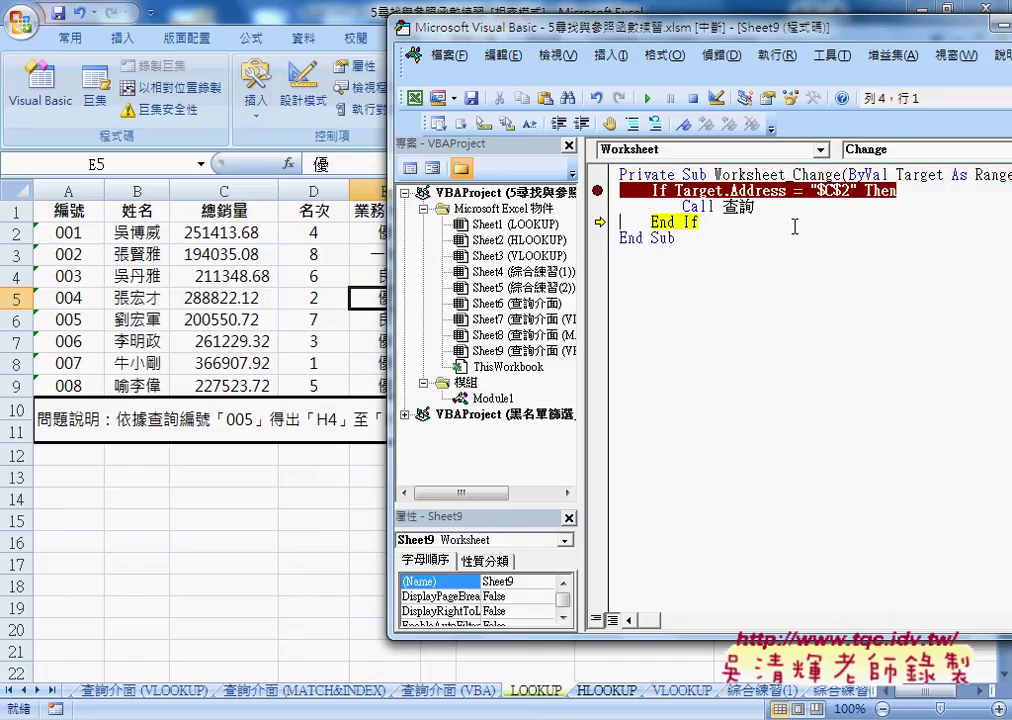
pyautogui.press('F8')
pyautogui.press('F8')
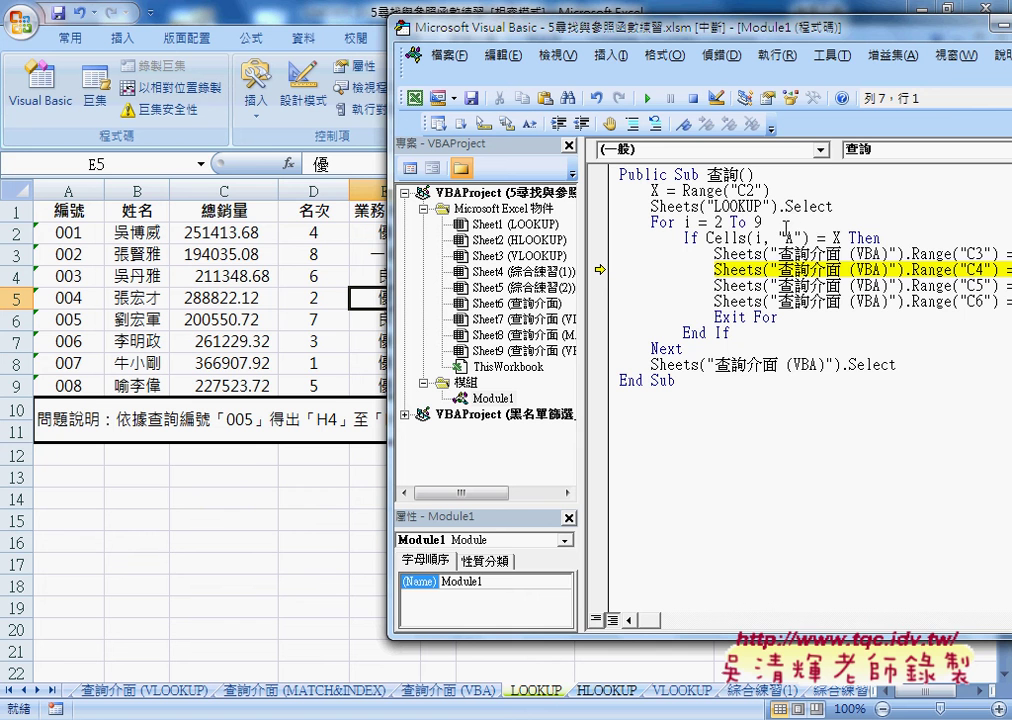
pyautogui.moveTo(728, 46); pyautogui.dragTo(557, 47)
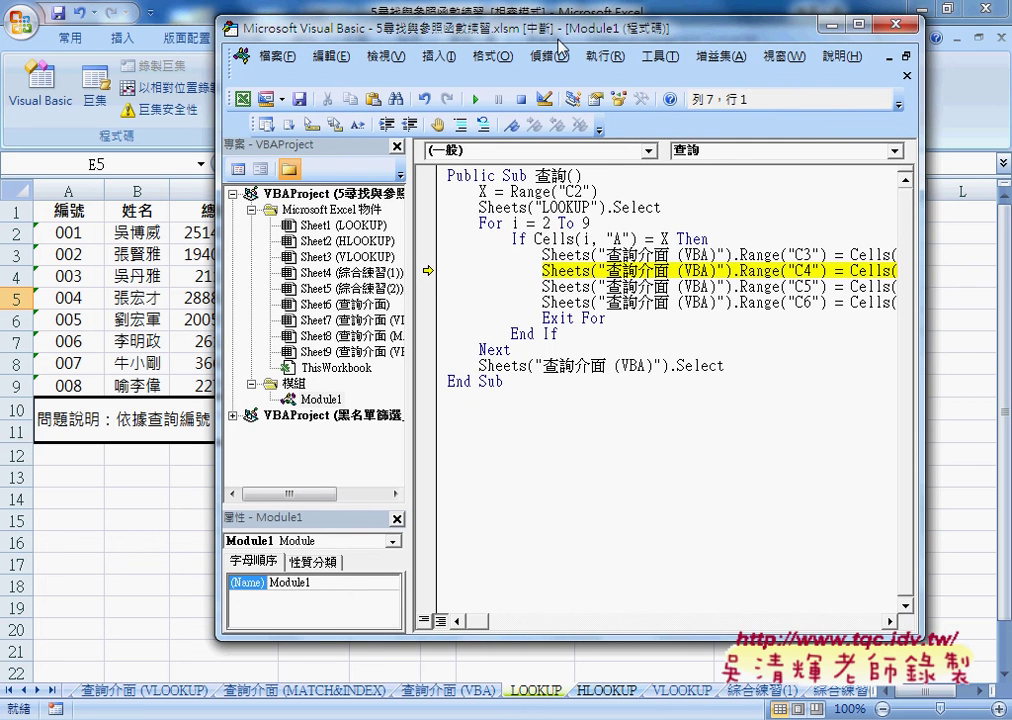
pyautogui.moveTo(924, 273); pyautogui.dragTo(981, 273)
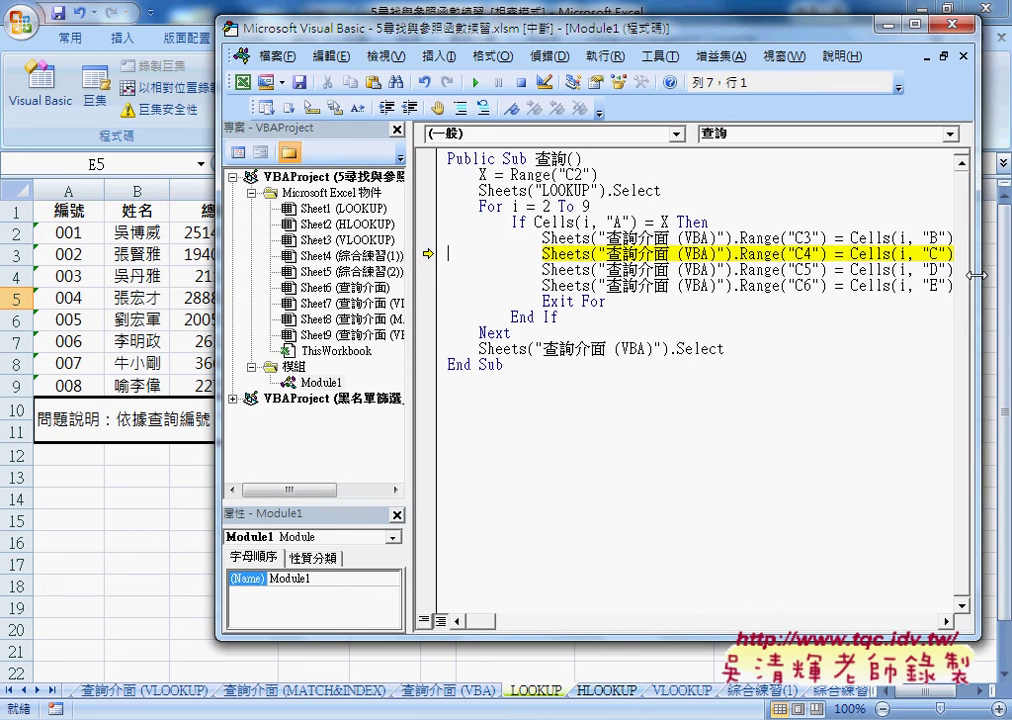
pyautogui.moveTo(604, 190); pyautogui.dragTo(478, 190)
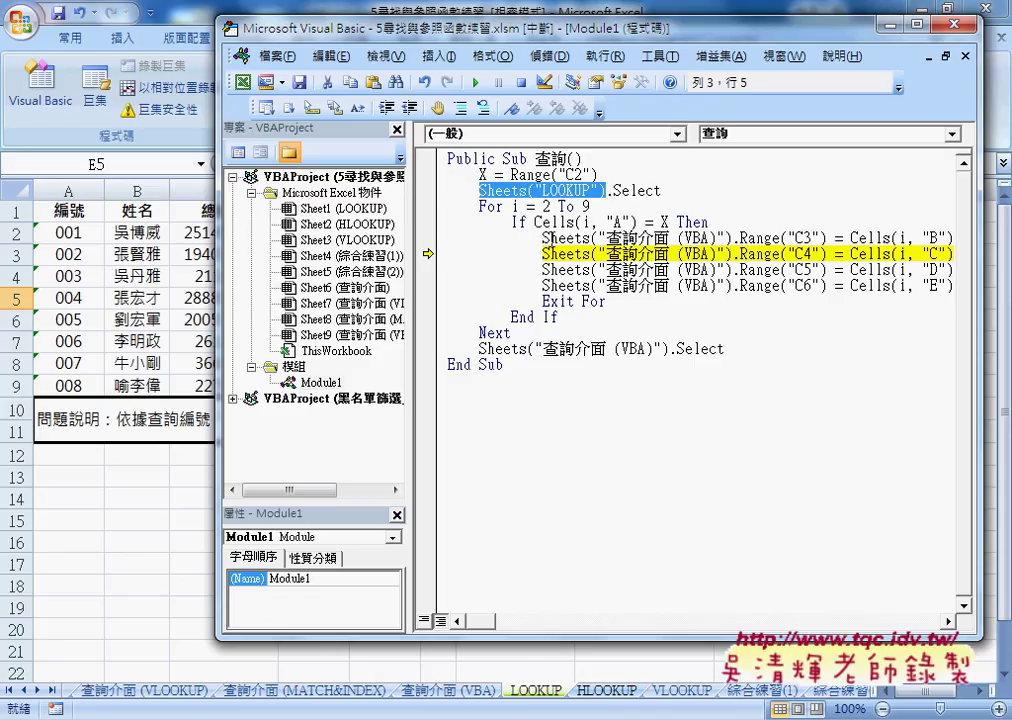
pyautogui.click(542, 238)
pyautogui.moveTo(542, 238); pyautogui.dragTo(735, 238)
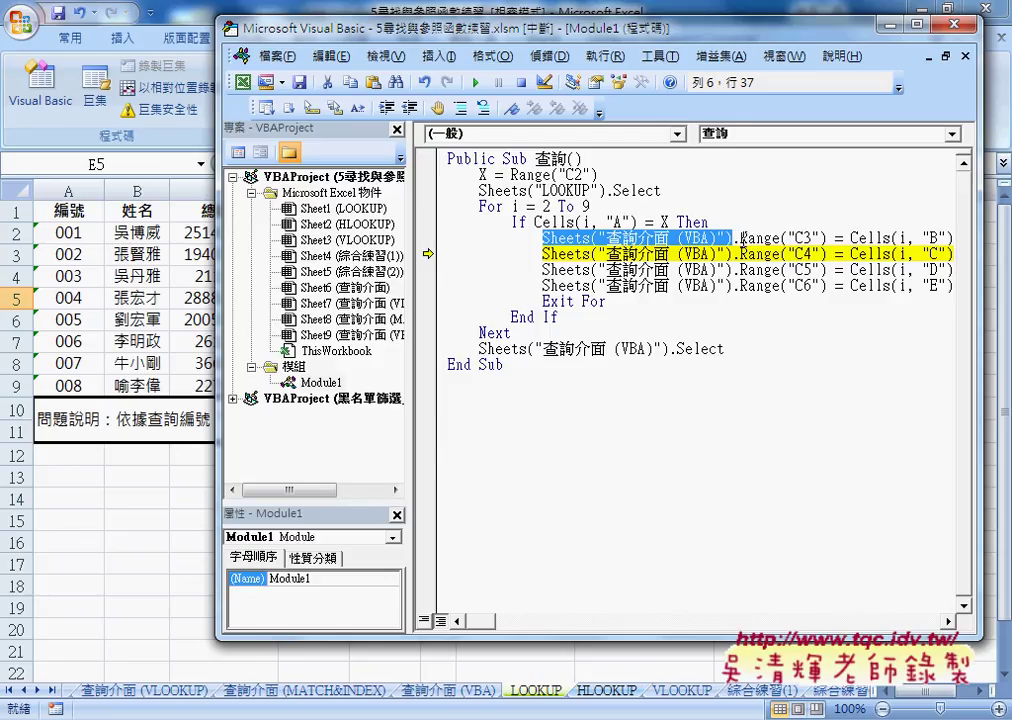
pyautogui.moveTo(740, 238); pyautogui.dragTo(824, 238)
pyautogui.moveTo(826, 238)
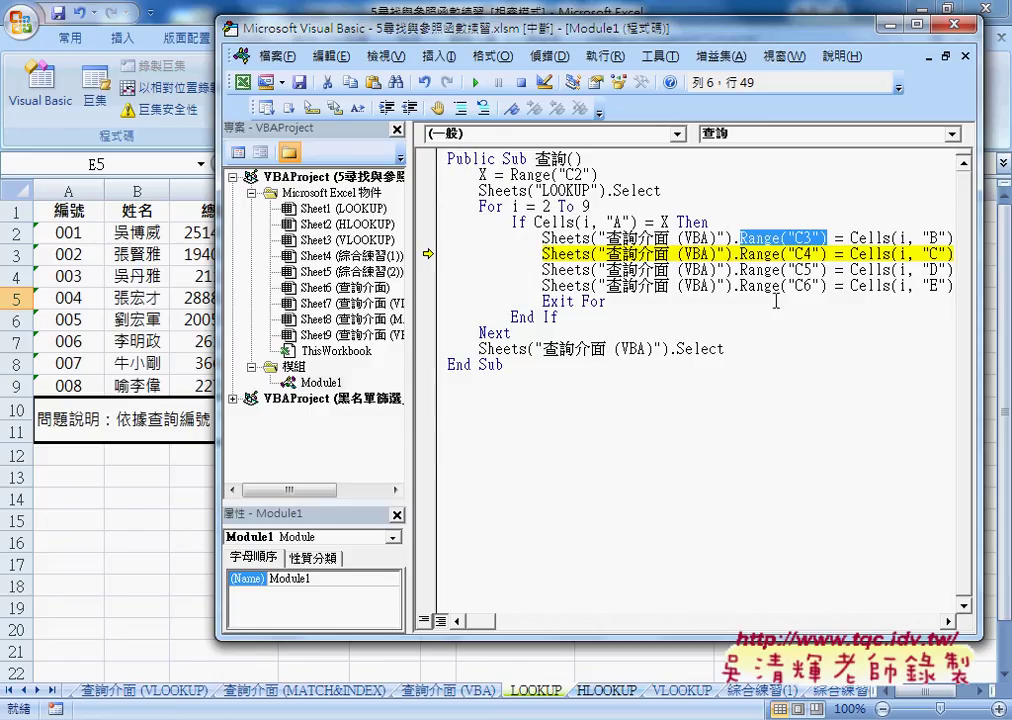
# Step to the C2 address check, clear that If-line breakpoint with F9, and continue the macro.
pyautogui.press('F8')
pyautogui.press('F8')
pyautogui.press('F8')
pyautogui.press('F8')
pyautogui.press('F8')
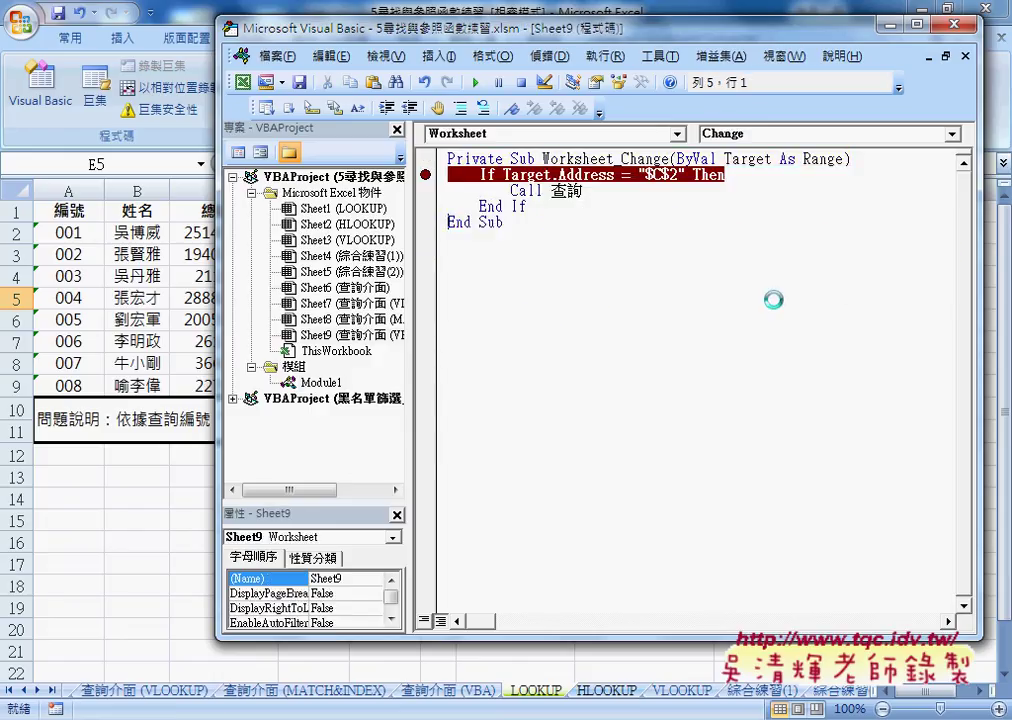
pyautogui.press('F8')
pyautogui.press('F8')
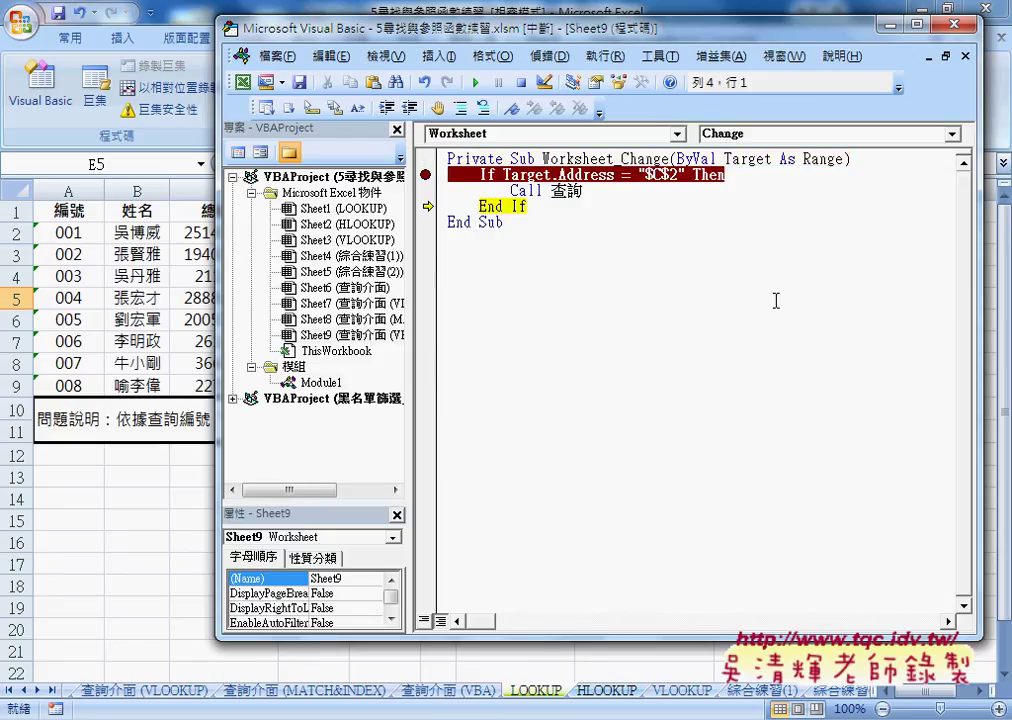
pyautogui.click(476, 82)
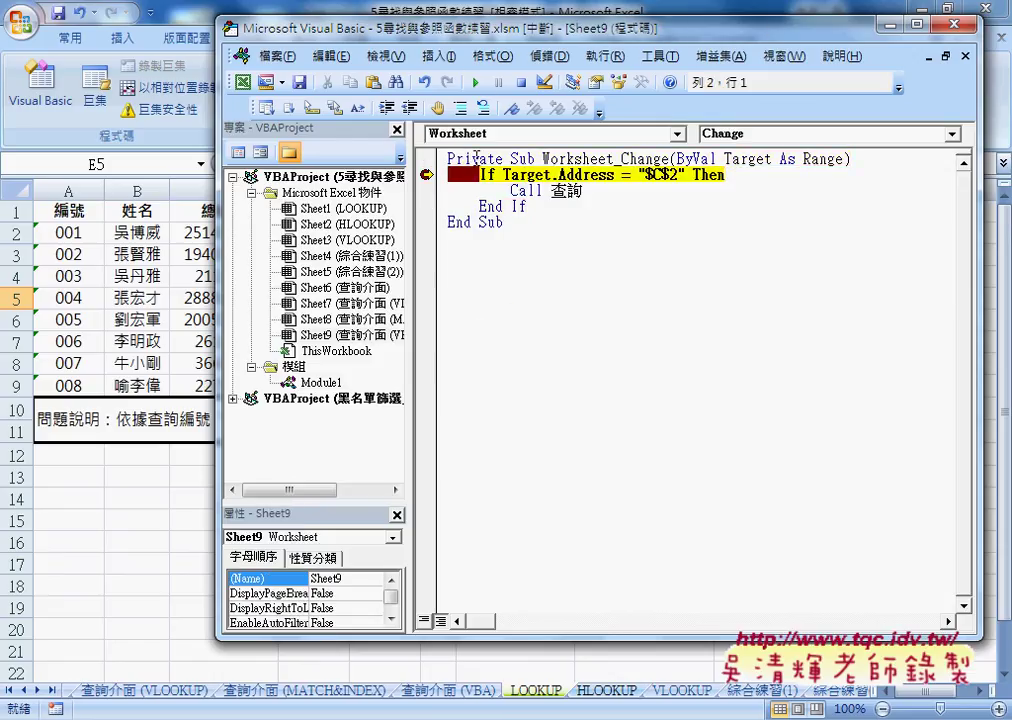
pyautogui.press('F9')
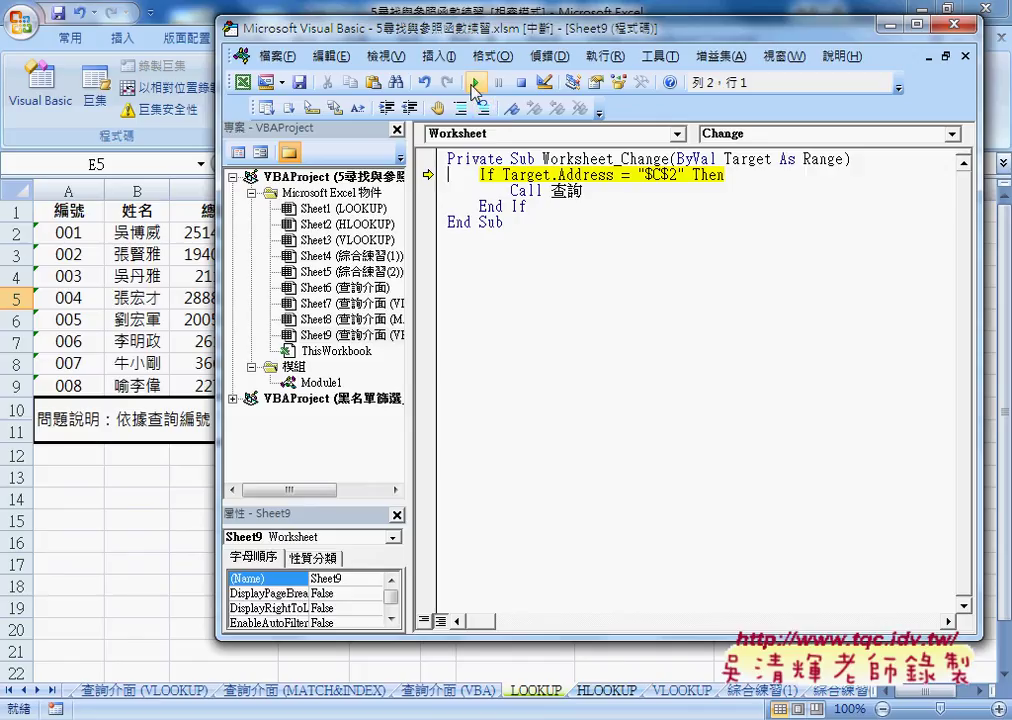
pyautogui.click(476, 84)
# Look up IDs 004 and 007 from the C2 drop-down list.
pyautogui.click(147, 430)
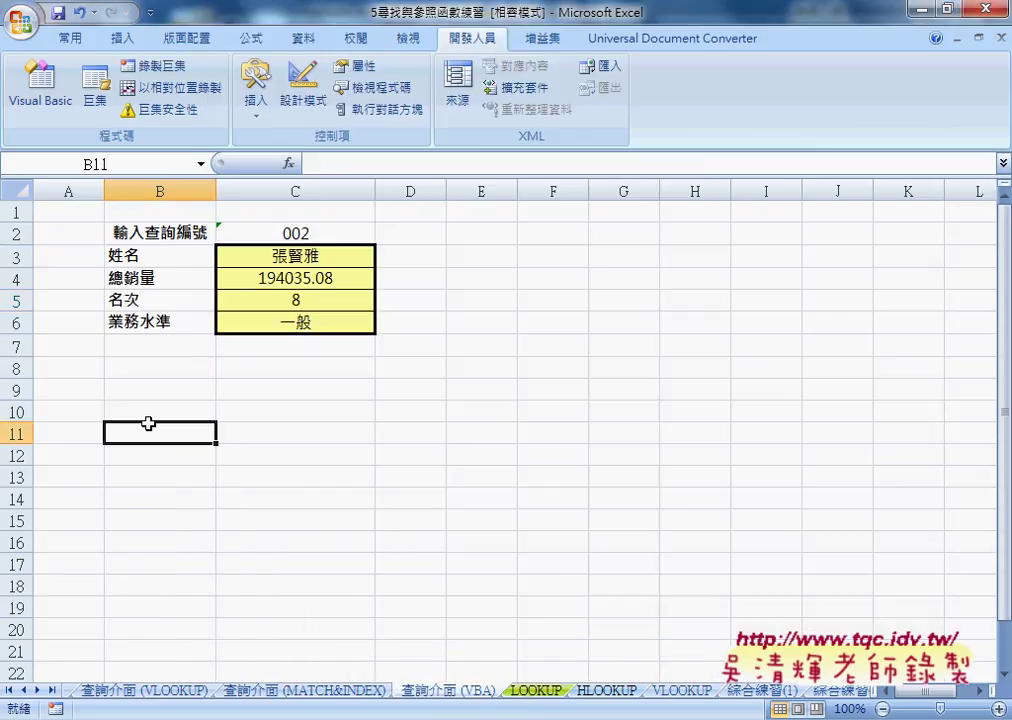
pyautogui.click(355, 234)
pyautogui.click(383, 234)
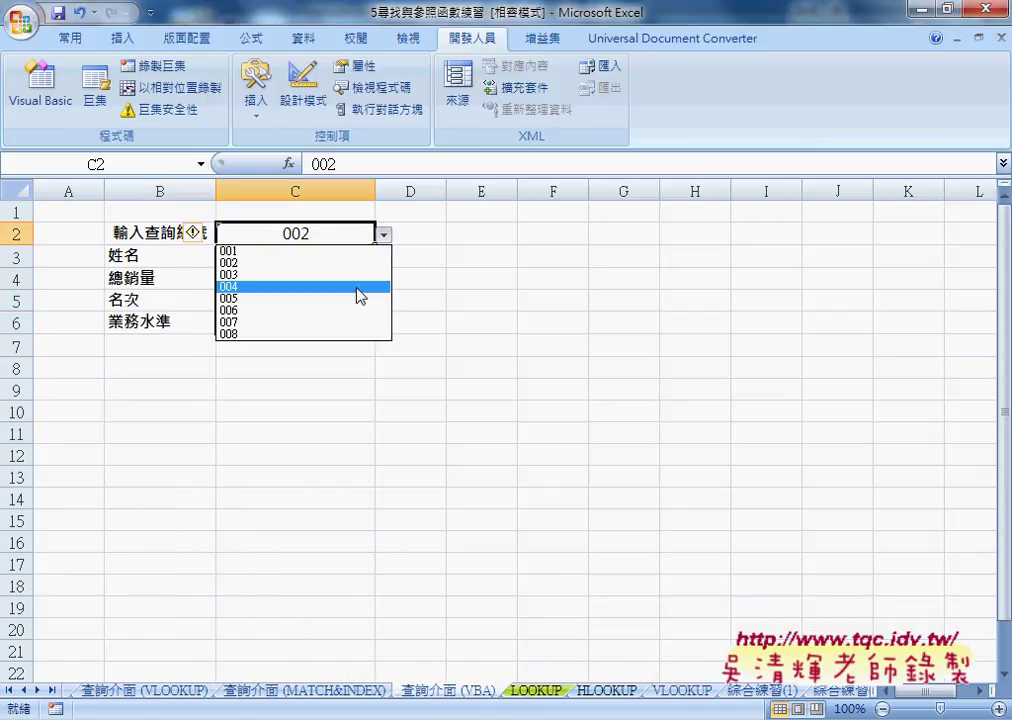
pyautogui.click(360, 290)
pyautogui.click(383, 234)
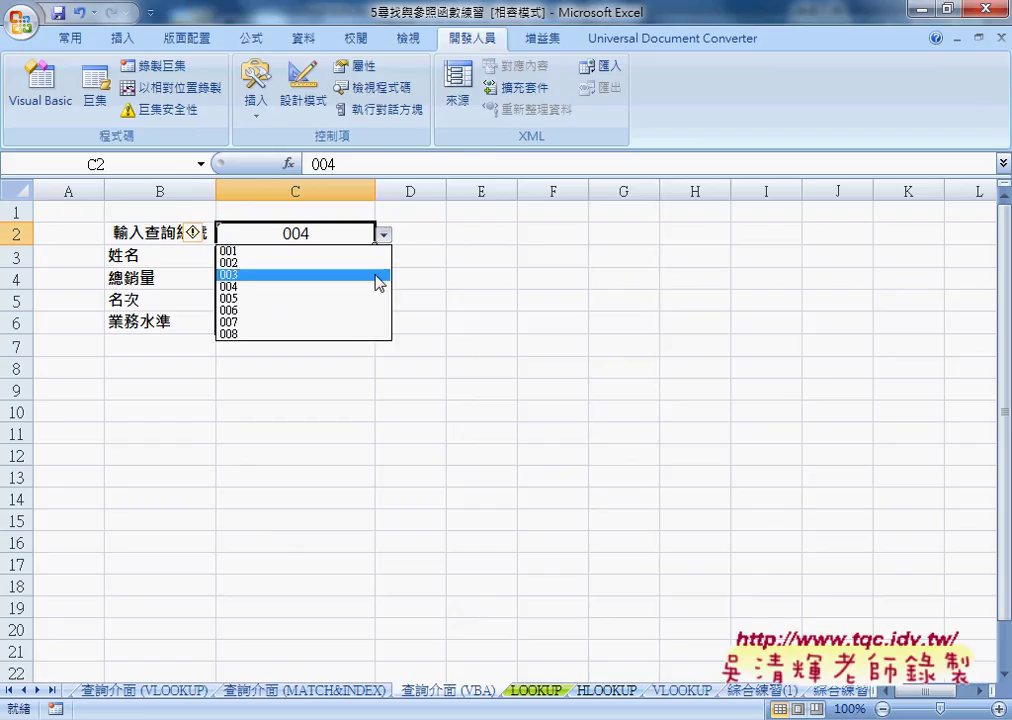
pyautogui.click(357, 322)
# Look up ID 005, then empty C2 and check that C3:C6 keep the old results.
pyautogui.click(383, 234)
pyautogui.click(357, 298)
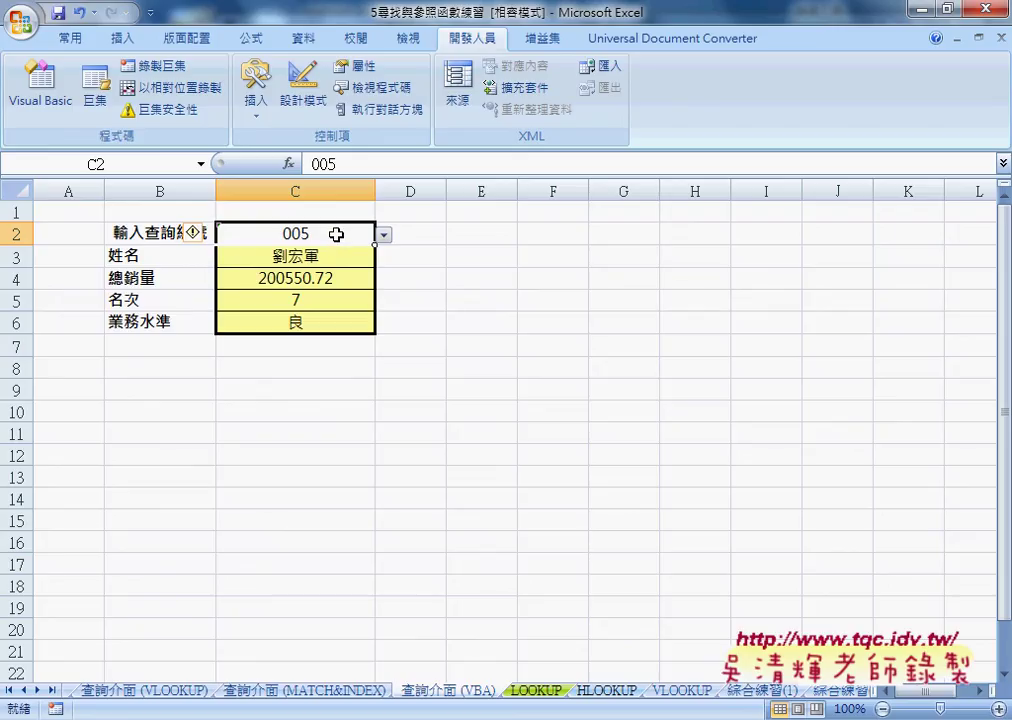
pyautogui.press('Delete')
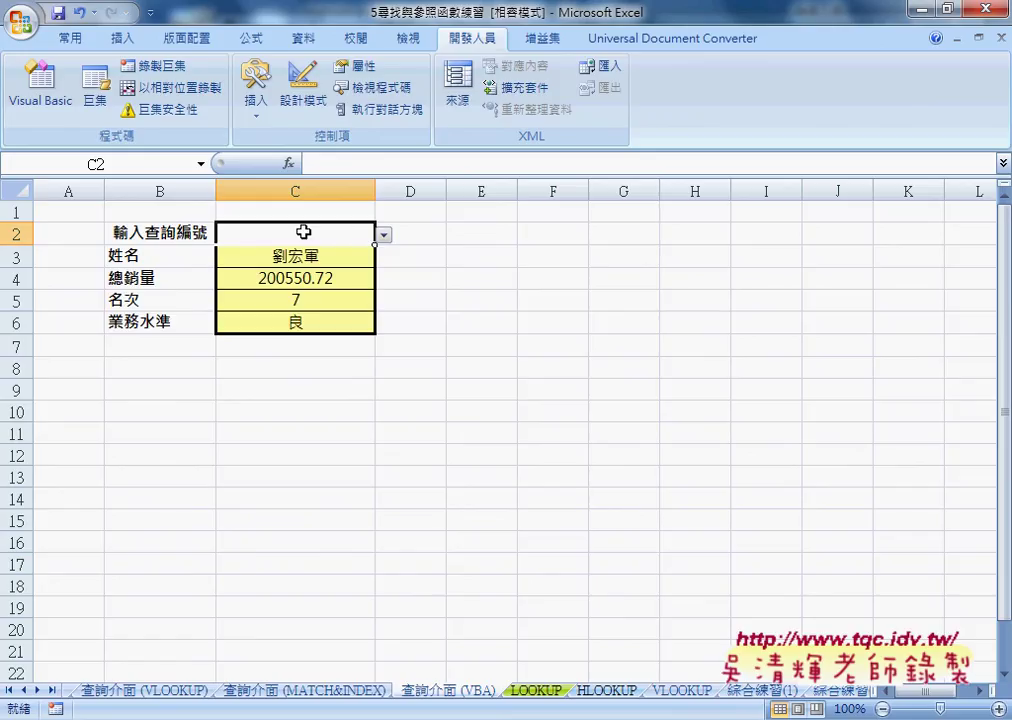
pyautogui.moveTo(294, 257); pyautogui.dragTo(294, 322)
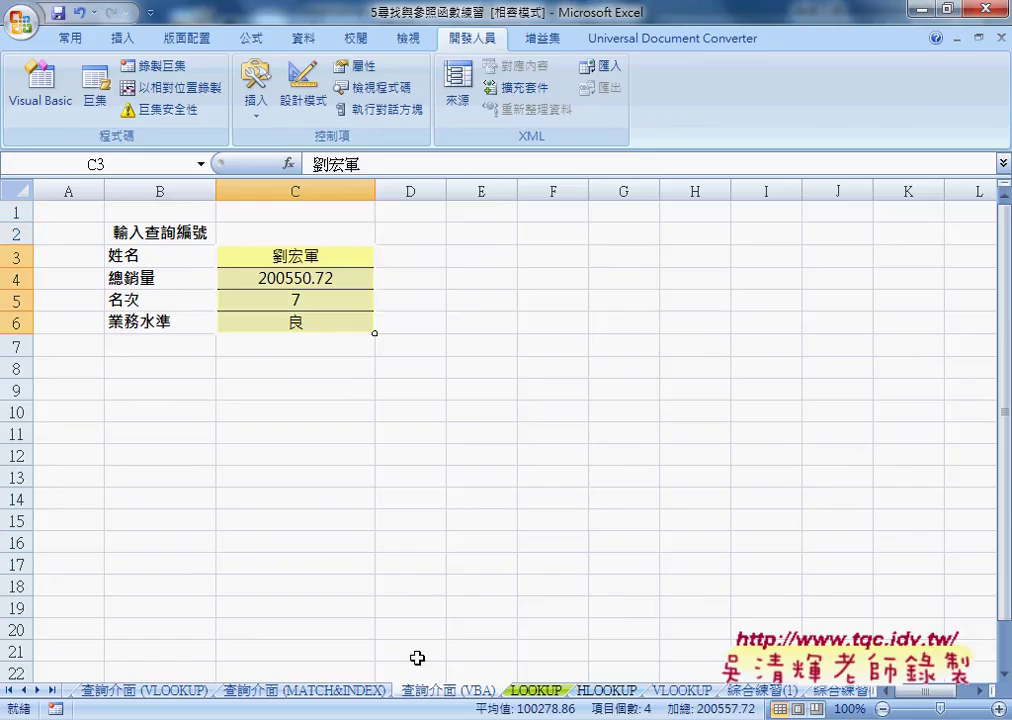
# Add an indented new line after the If Target.Address Then line and type if.
pyautogui.moveTo(350, 700)
pyautogui.click(203, 630)
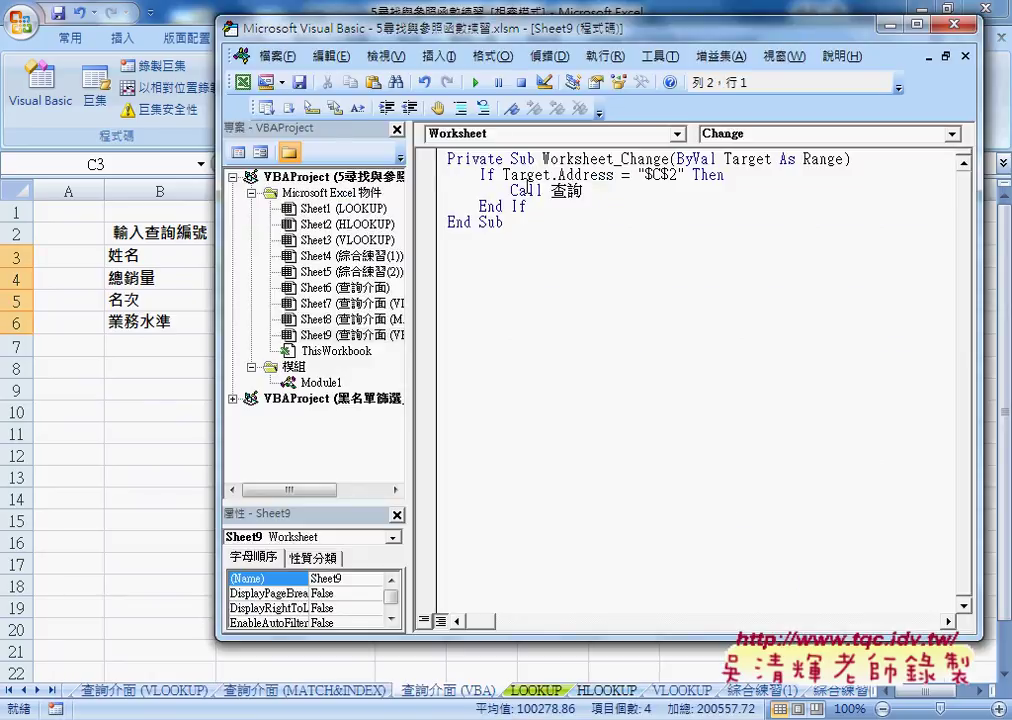
pyautogui.moveTo(511, 190); pyautogui.dragTo(585, 190)
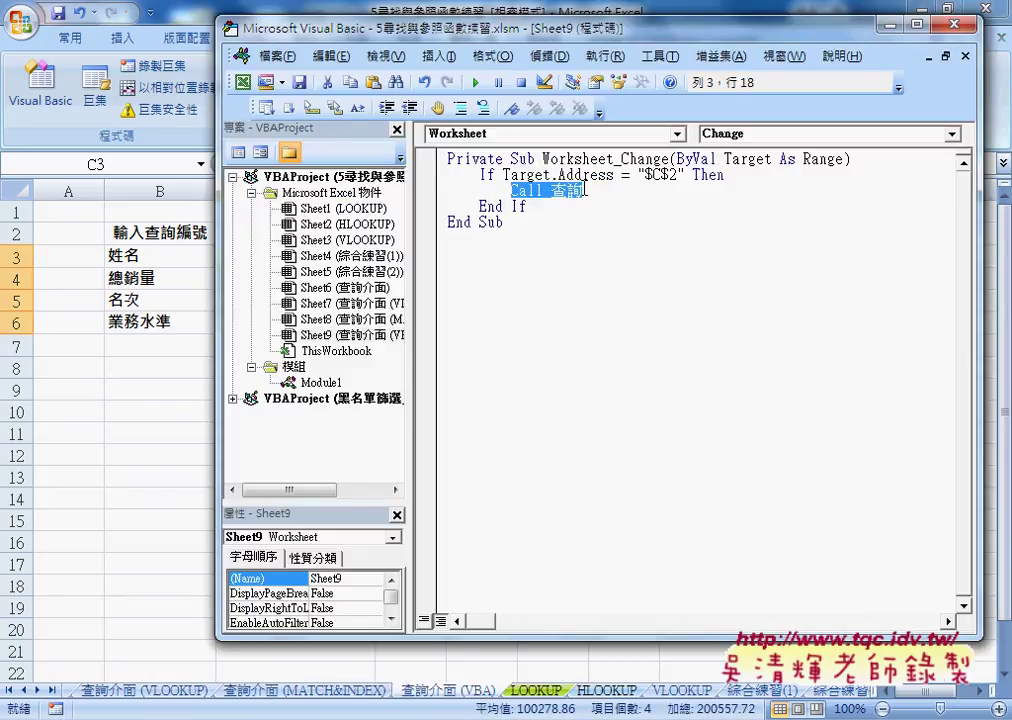
pyautogui.click(737, 176)
pyautogui.press('Return')
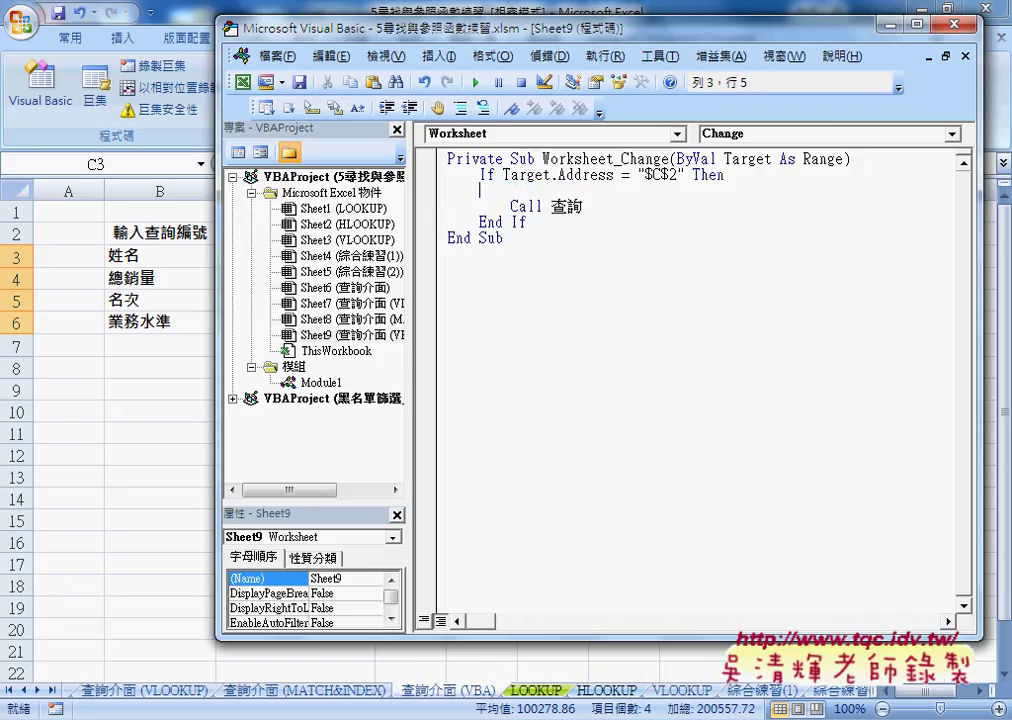
pyautogui.press('Tab')
pyautogui.write('i')
pyautogui.write('f')
# Copy the finished Worksheet_Change If/Else code from the Google Docs notes.
pyautogui.moveTo(218, 255); pyautogui.dragTo(355, 278)
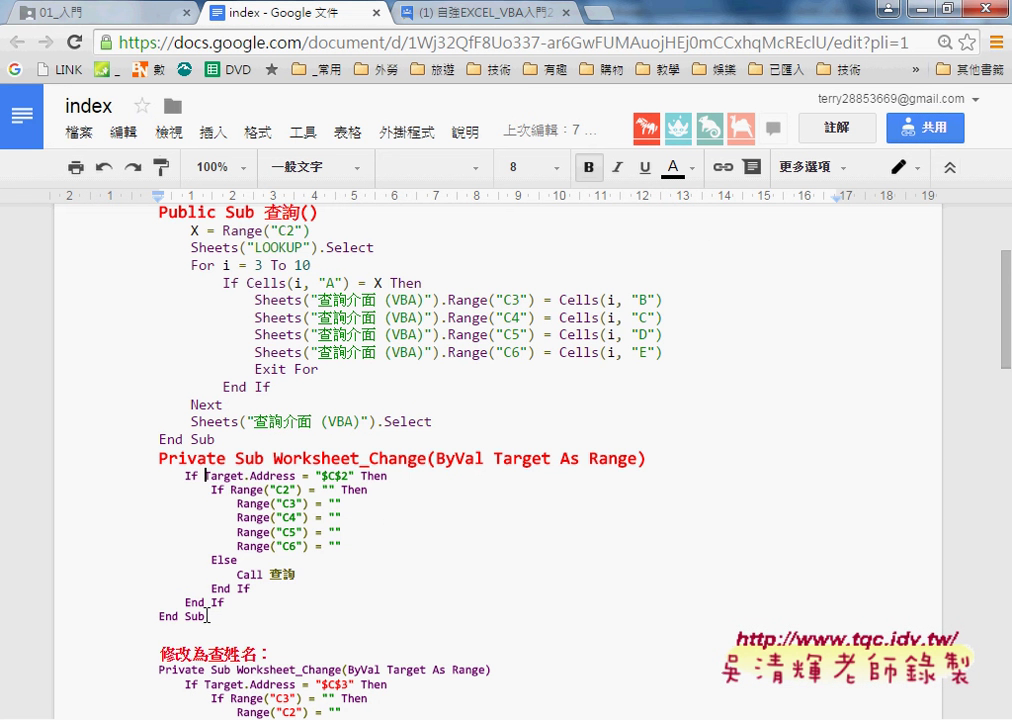
pyautogui.moveTo(205, 616)
pyautogui.mouseDown()
pyautogui.moveTo(151, 487)
pyautogui.moveTo(168, 464)
pyautogui.mouseUp()
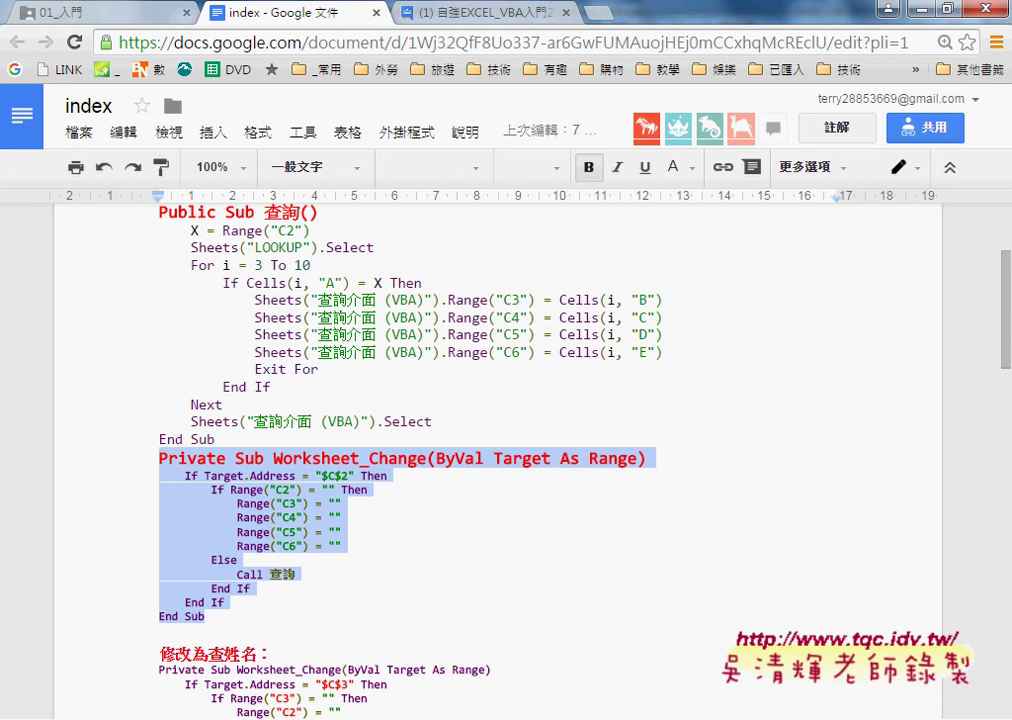
pyautogui.click(233, 634)
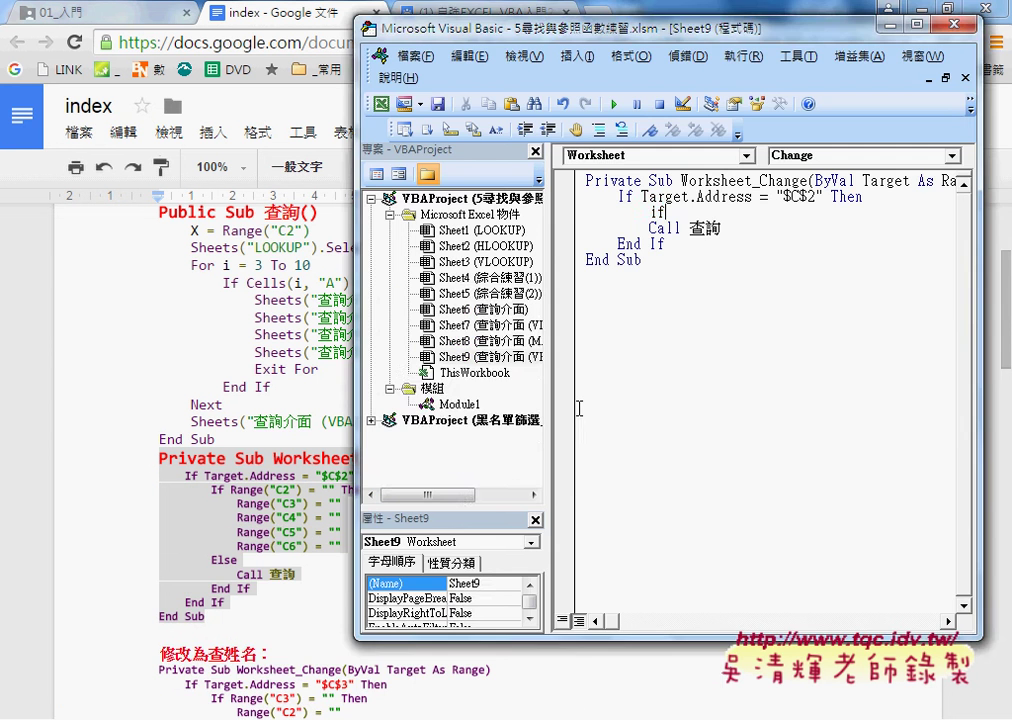
# Dismiss the compile error and paste the copied code over the old Worksheet_Change.
pyautogui.click(677, 280)
pyautogui.press('Return')
pyautogui.moveTo(636, 260)
pyautogui.mouseDown()
pyautogui.moveTo(649, 262)
pyautogui.moveTo(587, 197)
pyautogui.mouseUp()
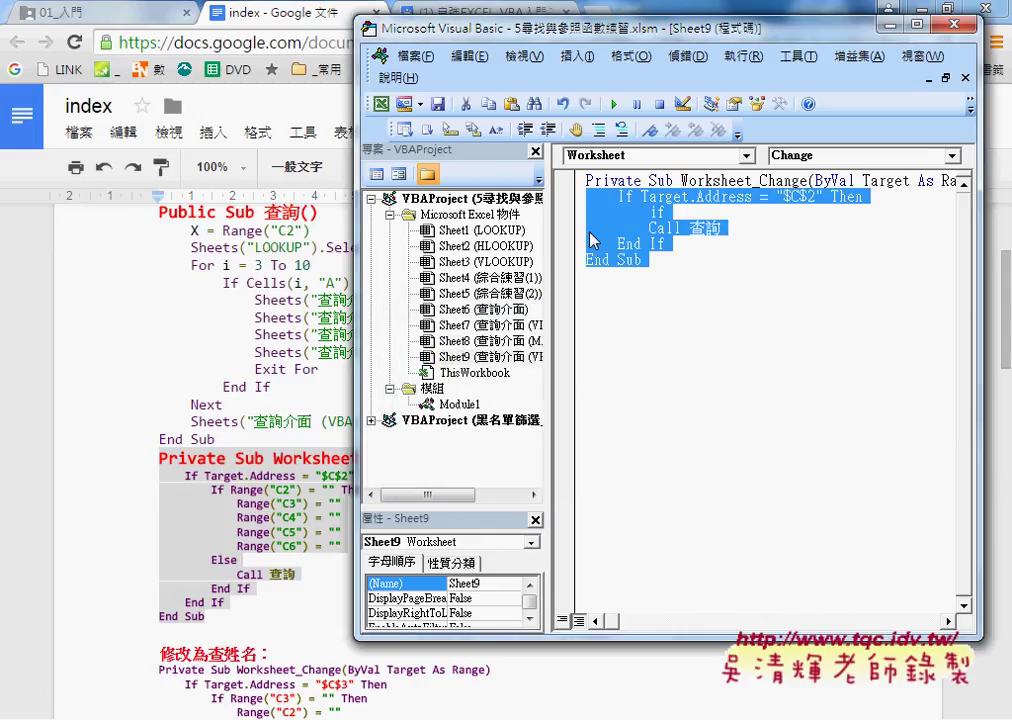
pyautogui.hotkey('ctrl', 'v')
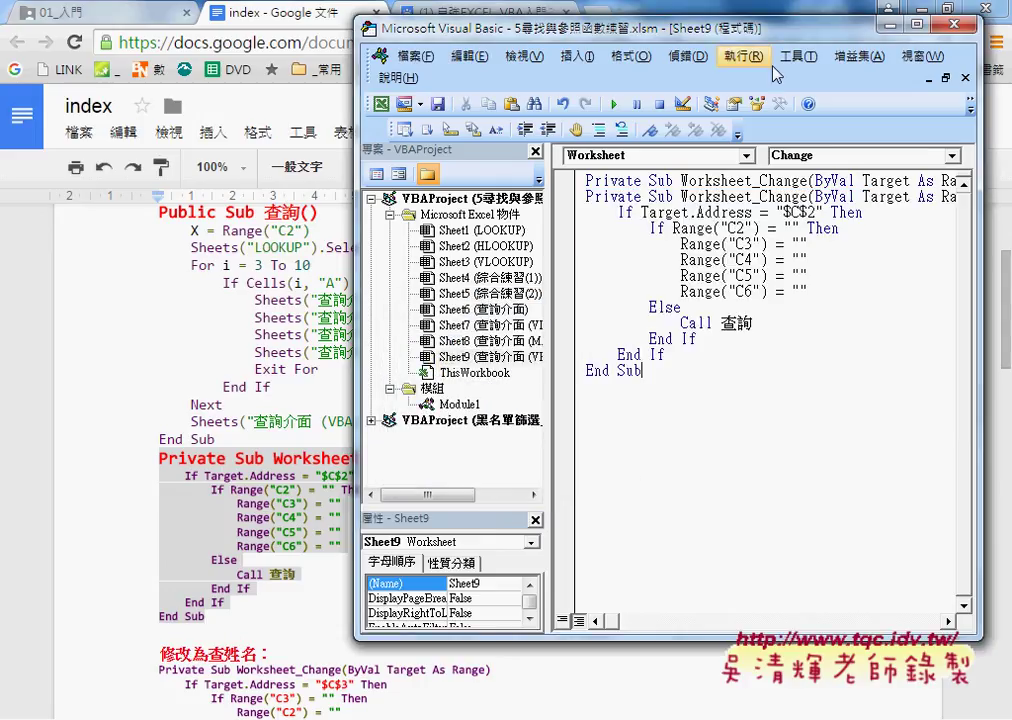
# Delete the duplicate Private Sub line and review the empty-C2 test and Call 查詢 branch.
pyautogui.doubleClick(610, 28)
pyautogui.moveTo(629, 154); pyautogui.dragTo(226, 138)
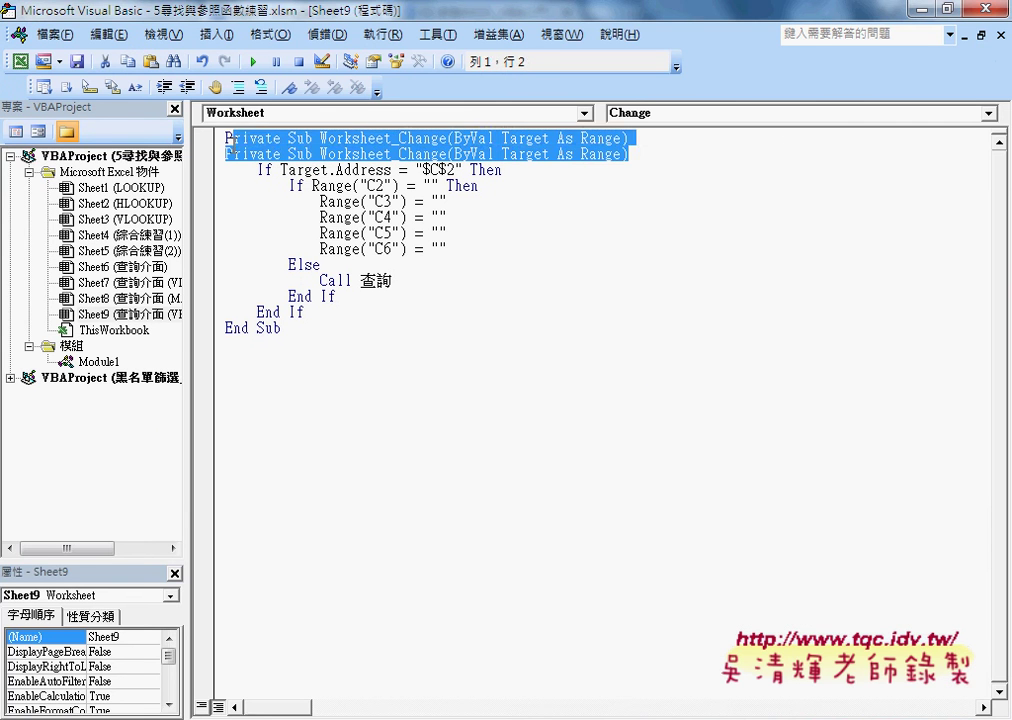
pyautogui.click(213, 156)
pyautogui.press('Delete')
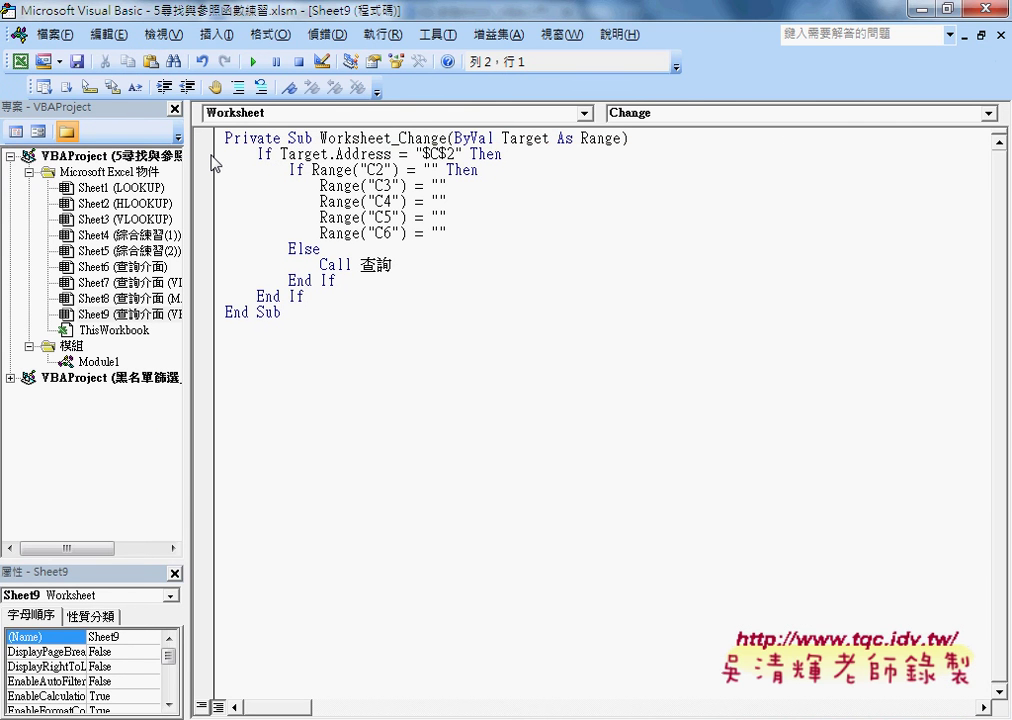
pyautogui.moveTo(439, 170); pyautogui.dragTo(311, 170)
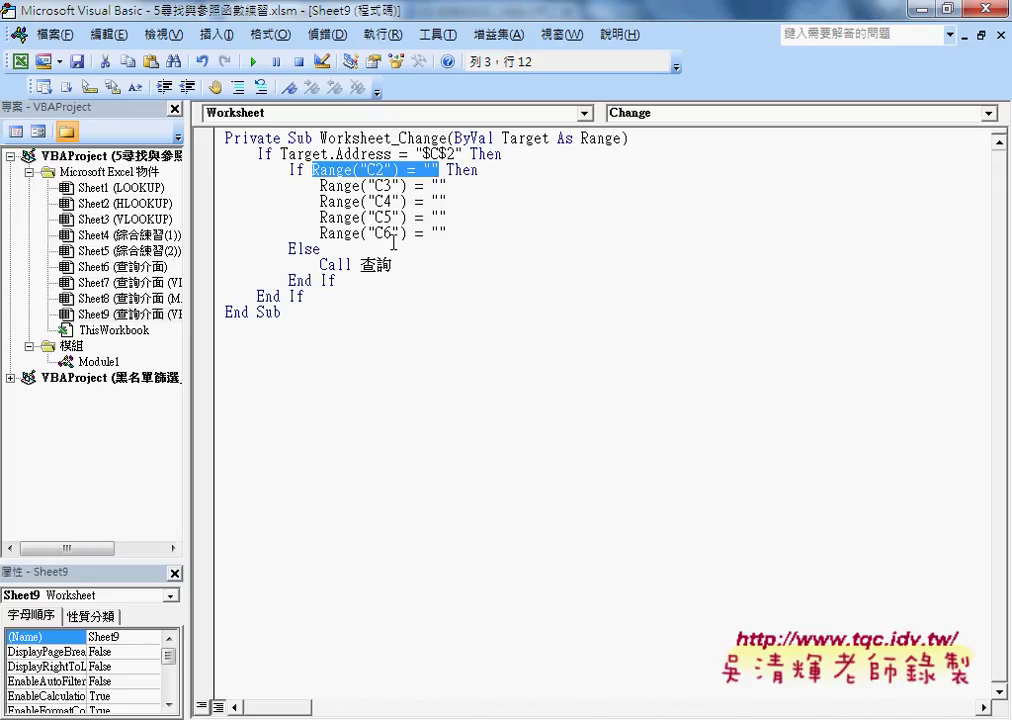
pyautogui.moveTo(392, 264); pyautogui.dragTo(320, 264)
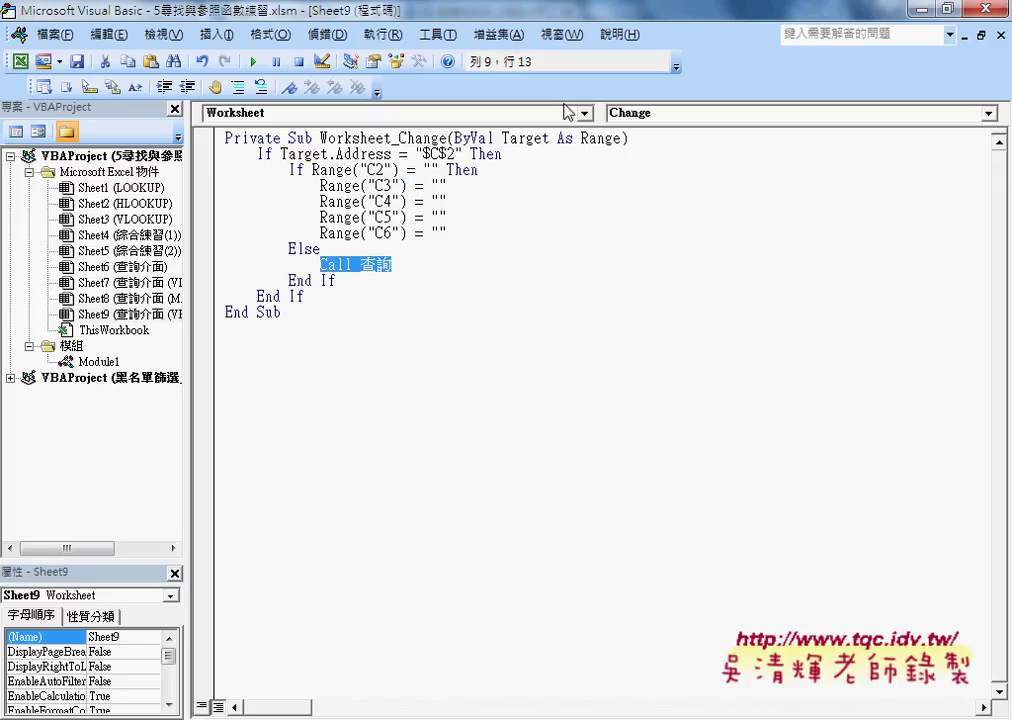
pyautogui.hotkey('alt', 'F11')
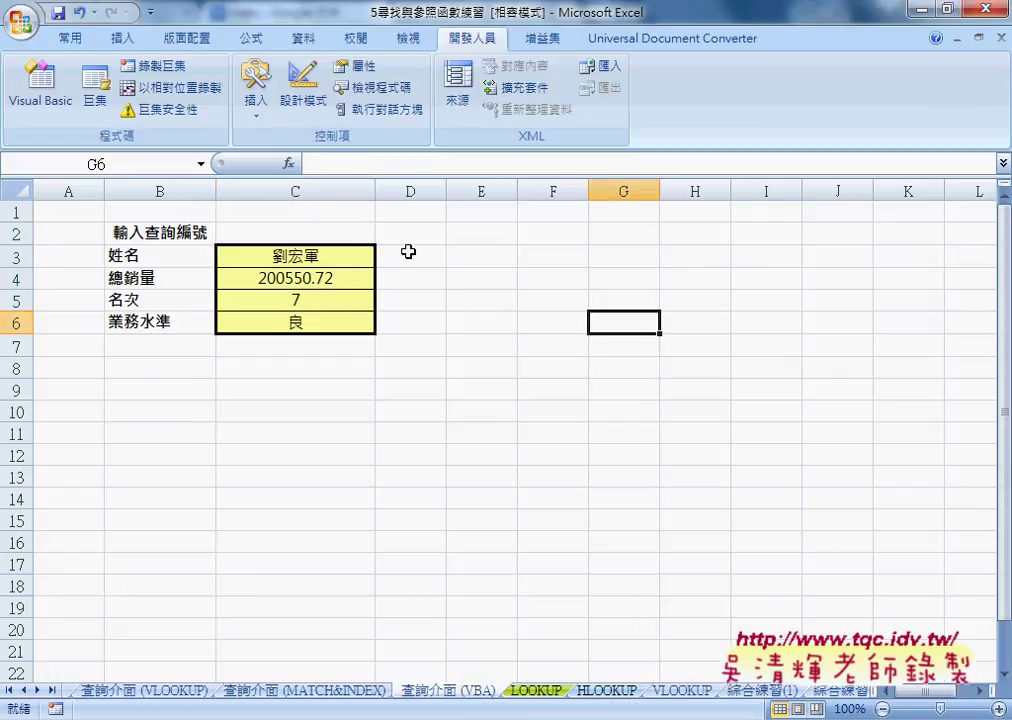
# Look up ID 002, then delete C2 to confirm C3:C6 blank out.
pyautogui.click(366, 233)
pyautogui.click(383, 234)
pyautogui.click(260, 260)
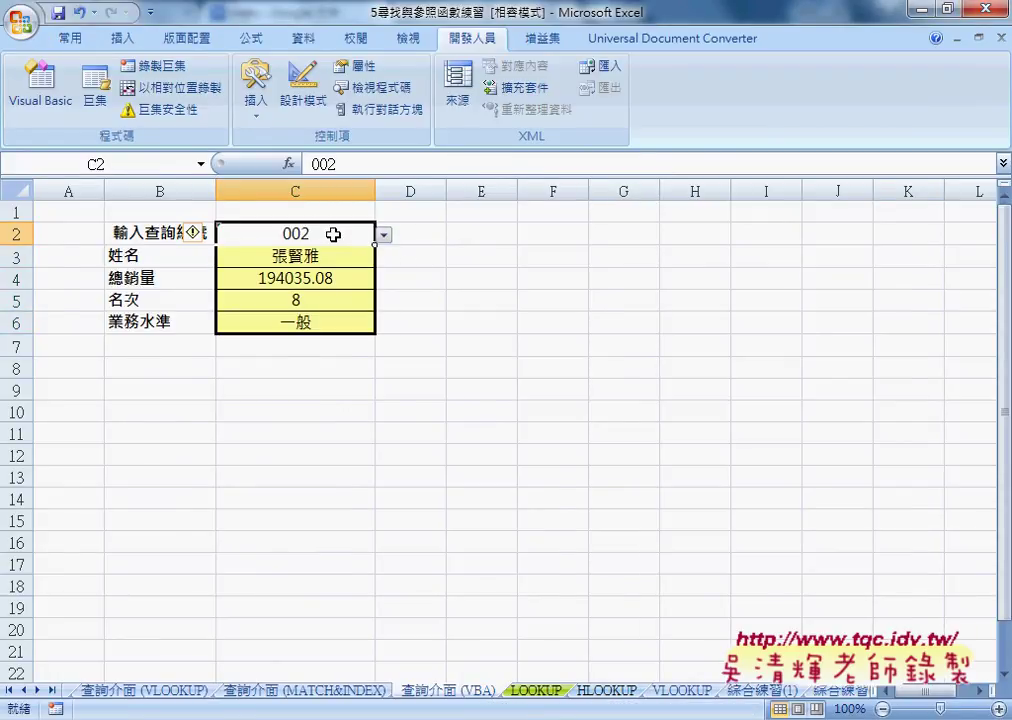
pyautogui.press('Delete')
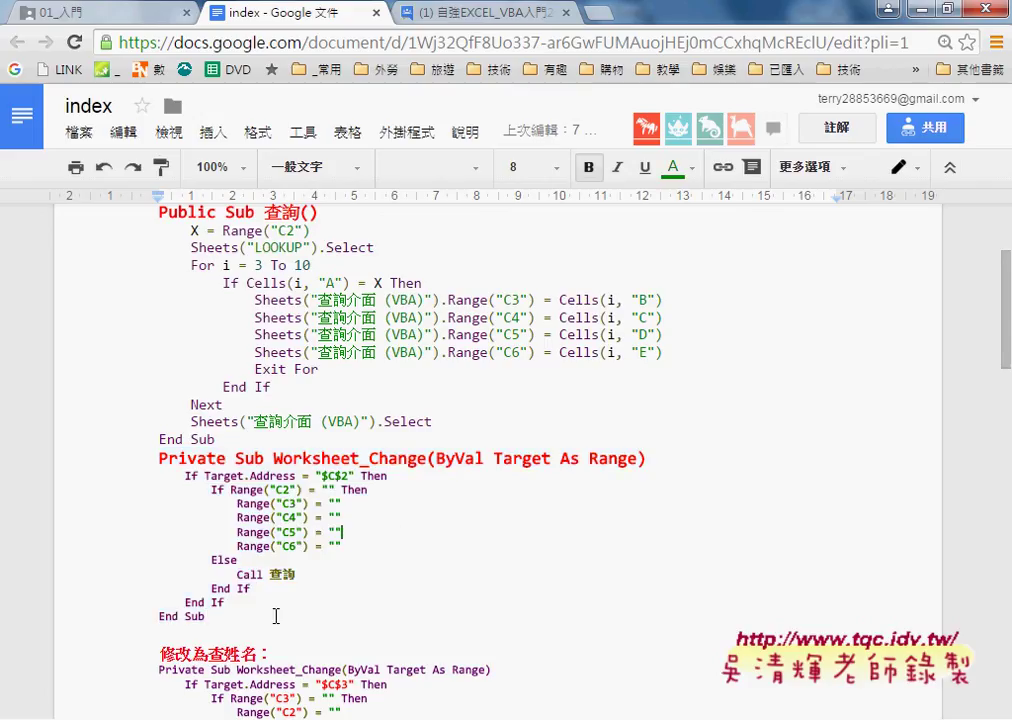
pyautogui.moveTo(275, 616)
pyautogui.mouseDown()
pyautogui.moveTo(221, 566)
pyautogui.moveTo(158, 458)
pyautogui.mouseUp()
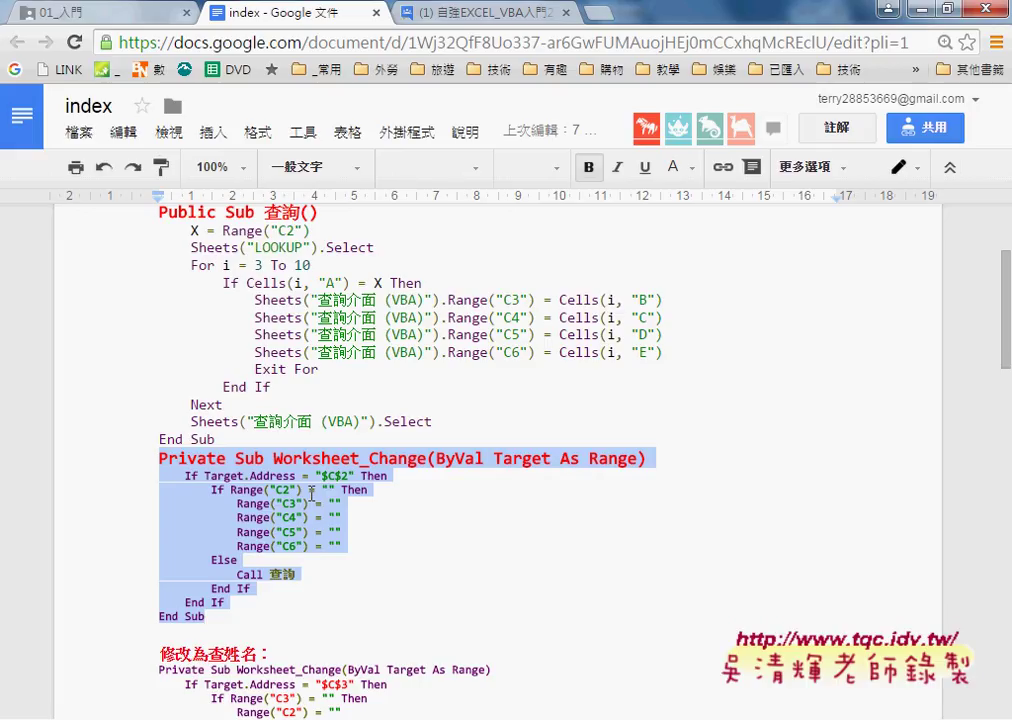
pyautogui.click(311, 494)
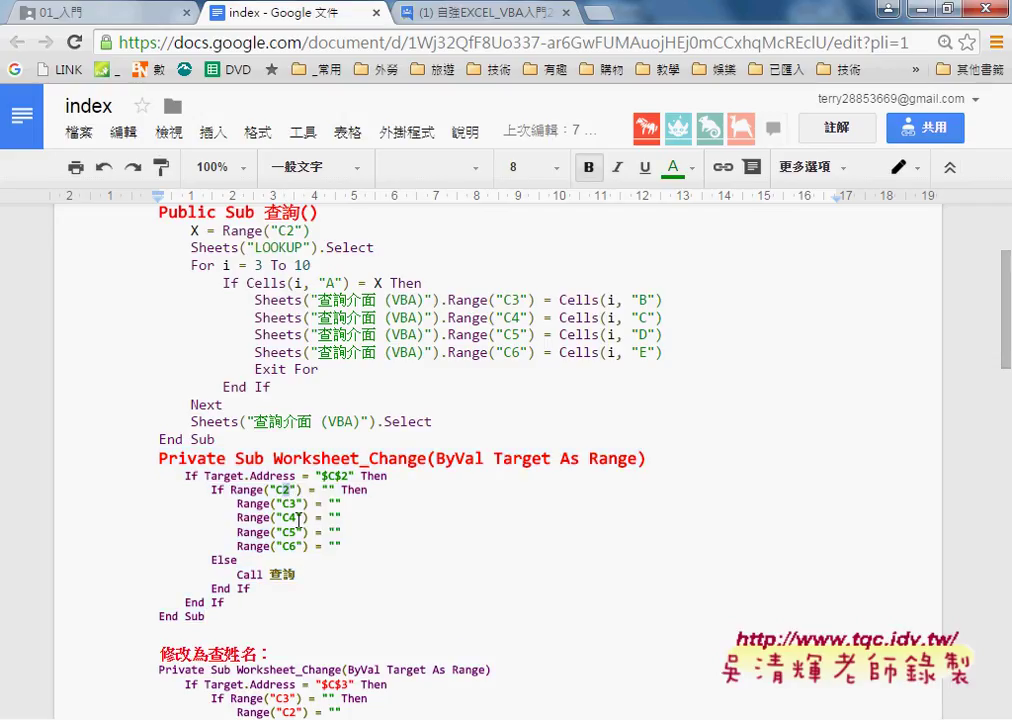
pyautogui.moveTo(250, 616); pyautogui.dragTo(141, 218)
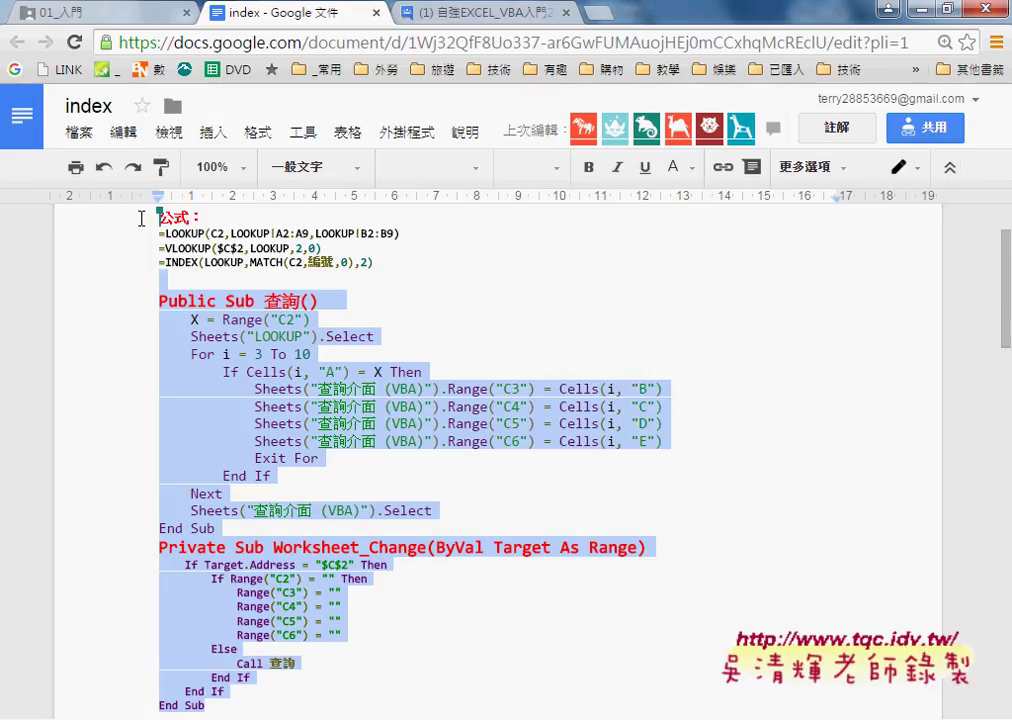
pyautogui.scroll(-1, 295, 355)
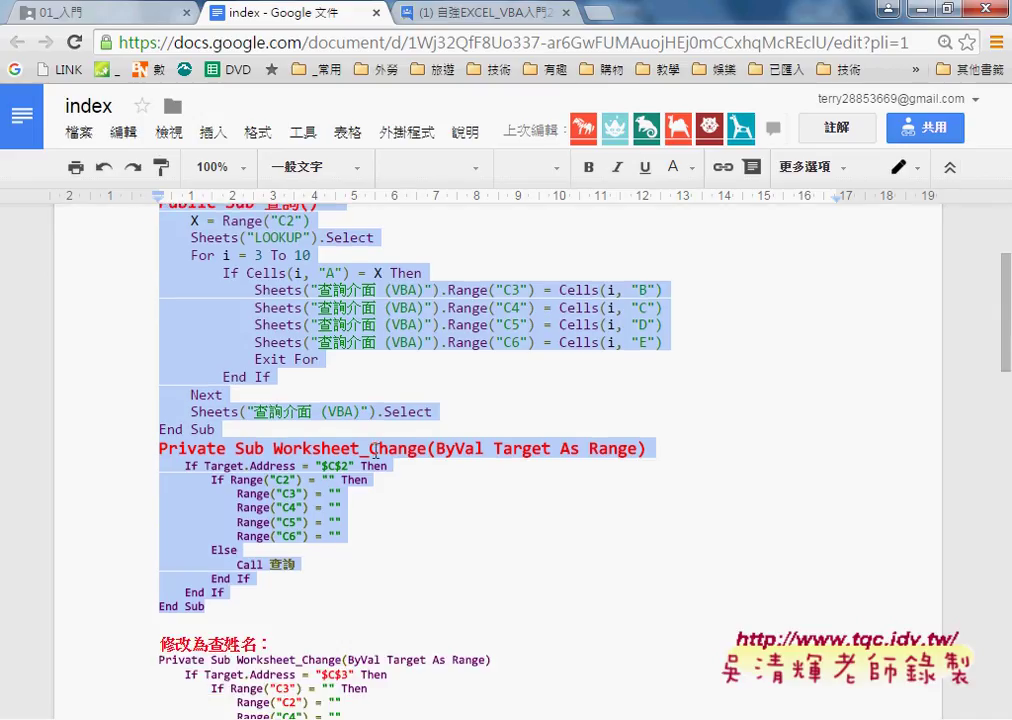
pyautogui.moveTo(210, 606); pyautogui.dragTo(149, 455)
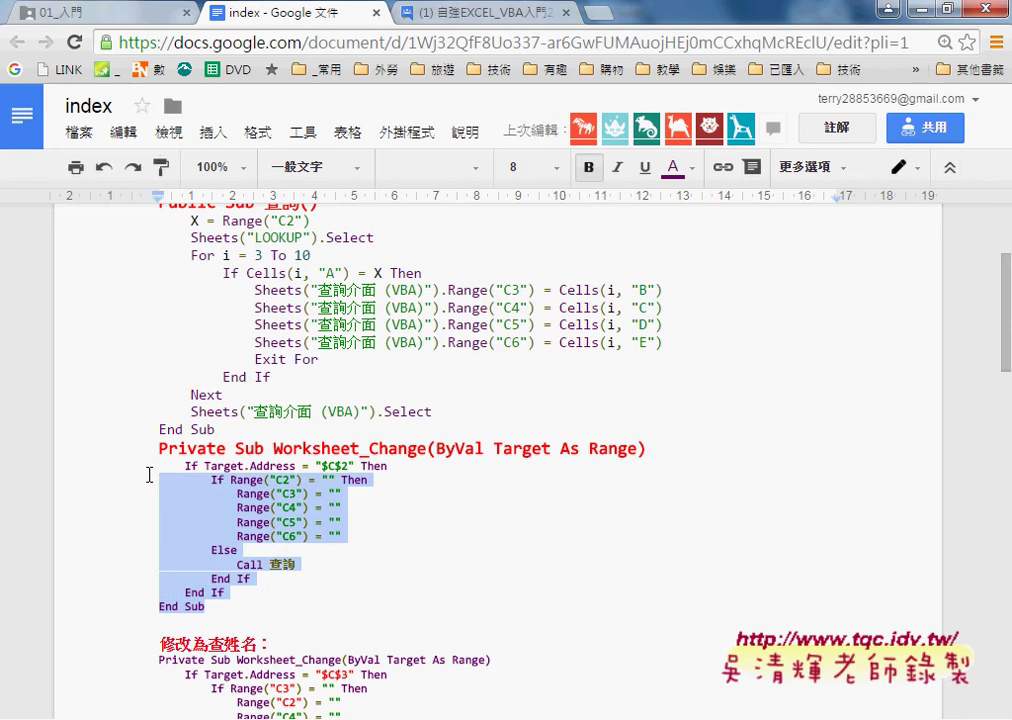